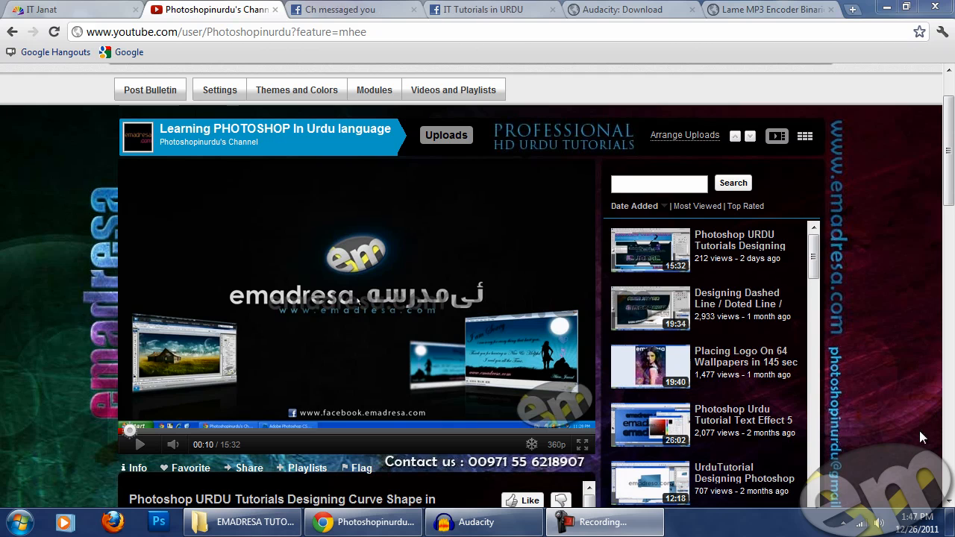
- Look over Audacity's empty project window and the Windows downloads on the Audacity download page in the browser
{"action": "left_click", "coordinate": [500, 526]}
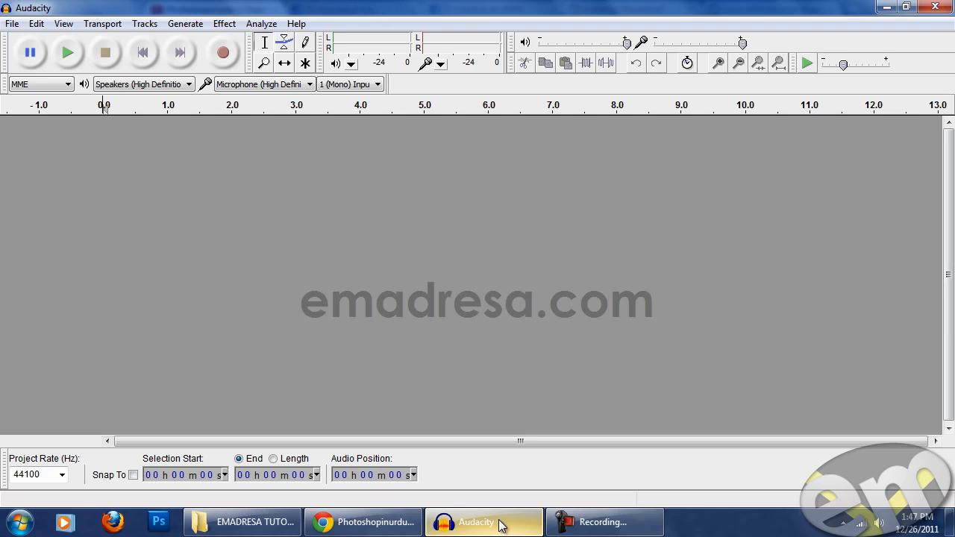
{"action": "left_click", "coordinate": [411, 523]}
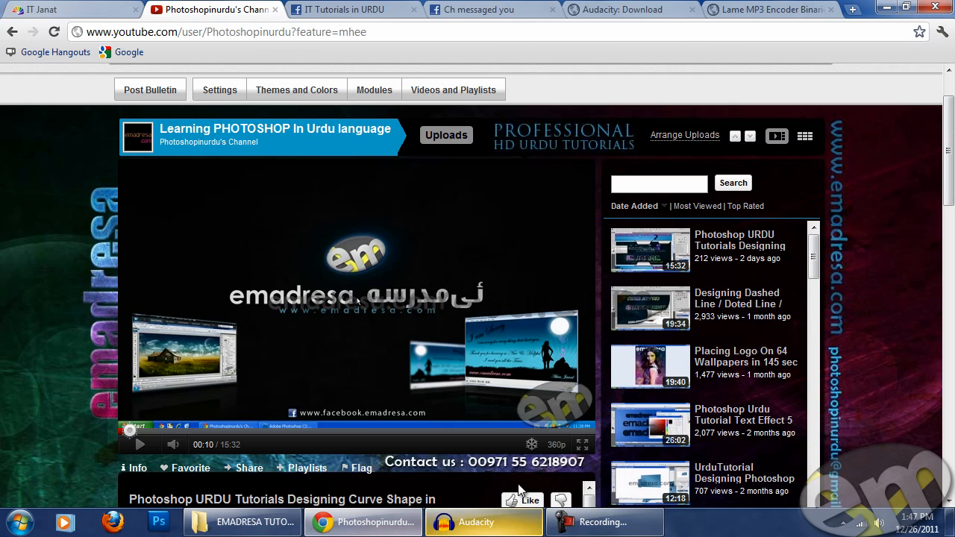
{"action": "left_click", "coordinate": [612, 9]}
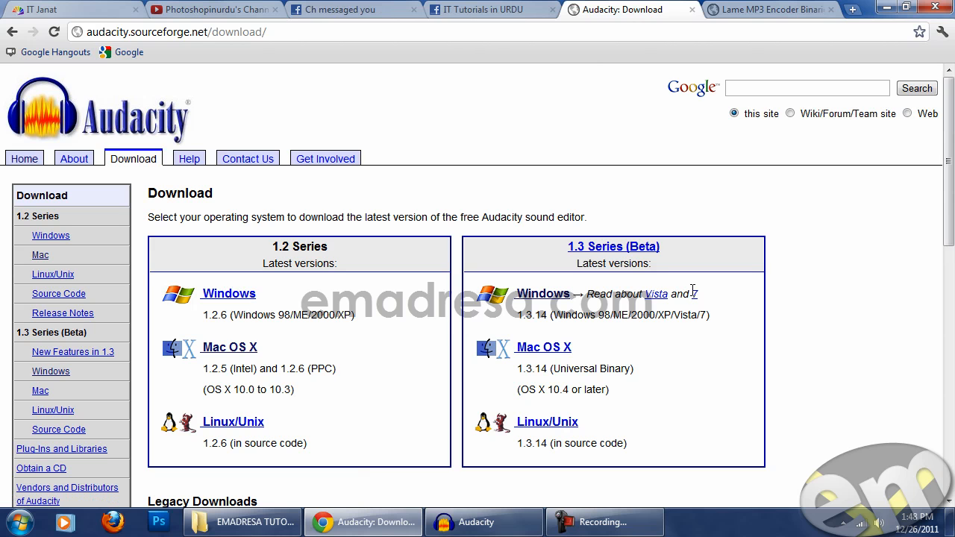
{"action": "left_click", "coordinate": [468, 524]}
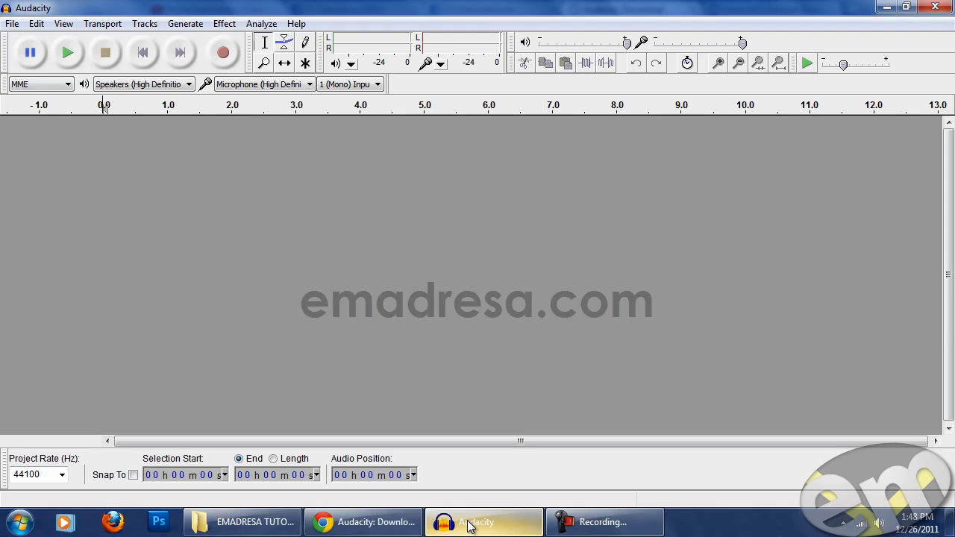
{"action": "left_click", "coordinate": [468, 524]}
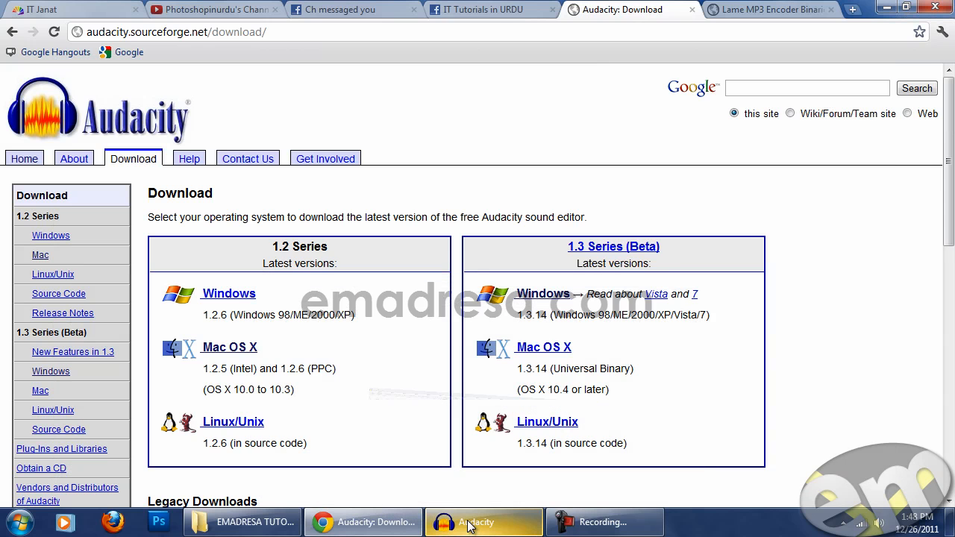
- Compare the LAME and Audacity download pages, and open the Mac downloads page to find its optional plug-ins and libraries
{"action": "left_click", "coordinate": [753, 9]}
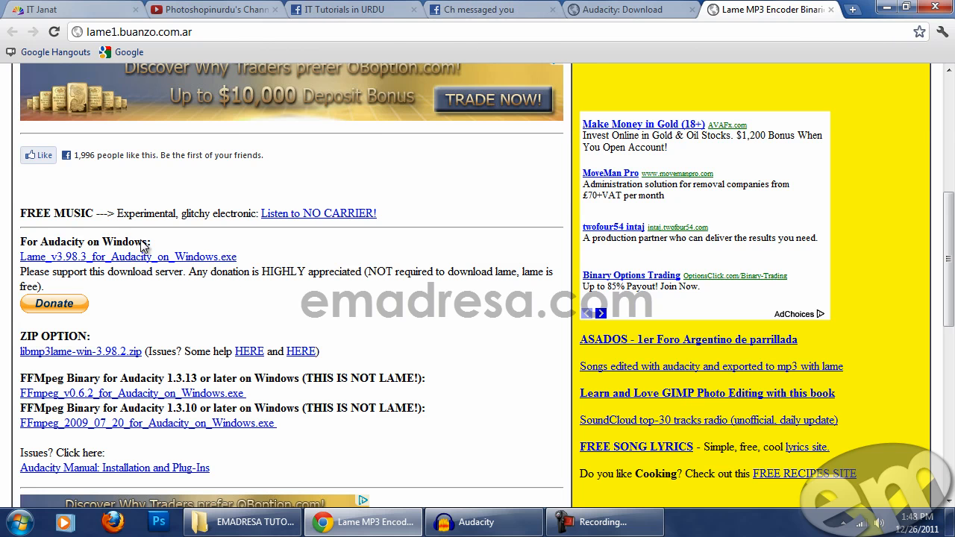
{"action": "key", "text": "ctrl+shift+Tab"}
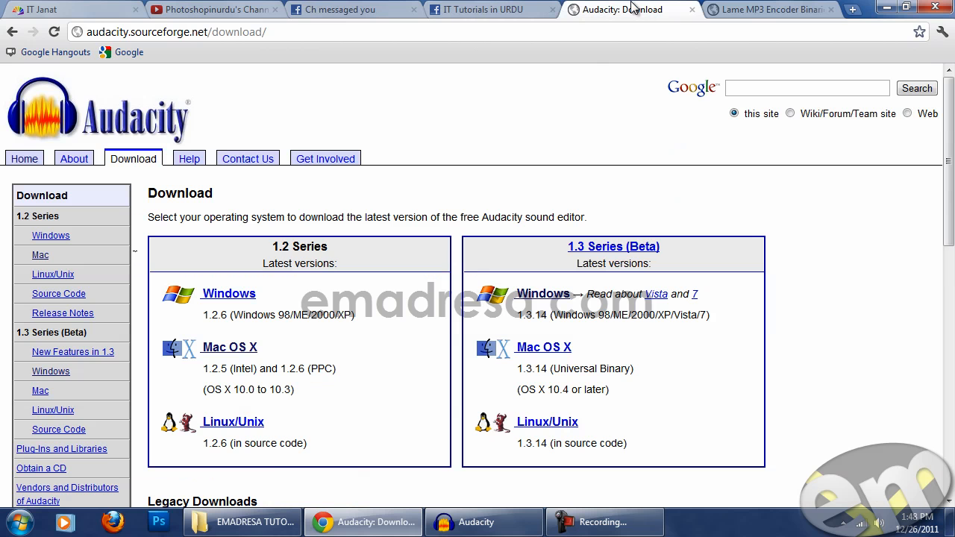
{"action": "scroll", "coordinate": [267, 327], "scroll_direction": "down", "scroll_amount": 4}
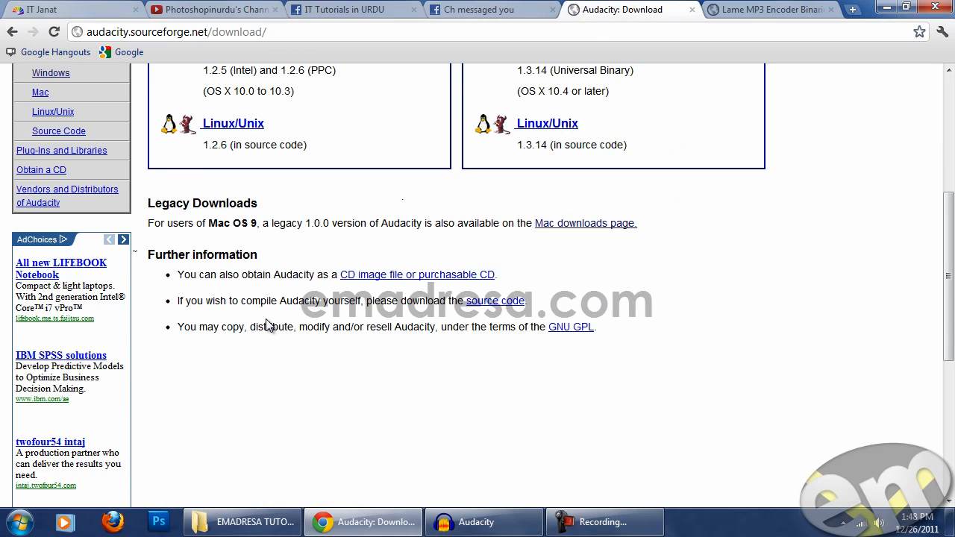
{"action": "left_click", "coordinate": [572, 231]}
{"action": "scroll", "coordinate": [388, 317], "scroll_direction": "down", "scroll_amount": 4}
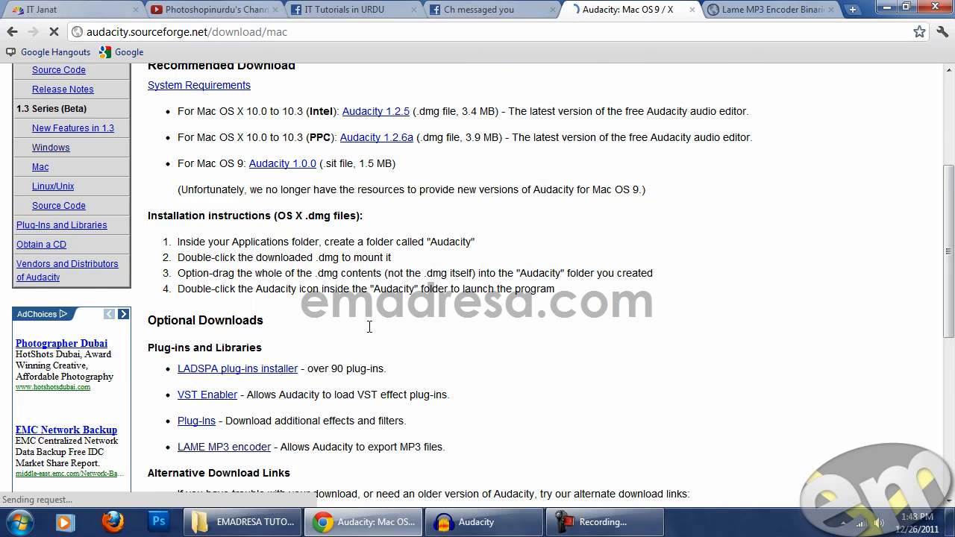
{"action": "scroll", "coordinate": [368, 326], "scroll_direction": "down", "scroll_amount": 2}
{"action": "scroll", "coordinate": [368, 326], "scroll_direction": "up", "scroll_amount": 2}
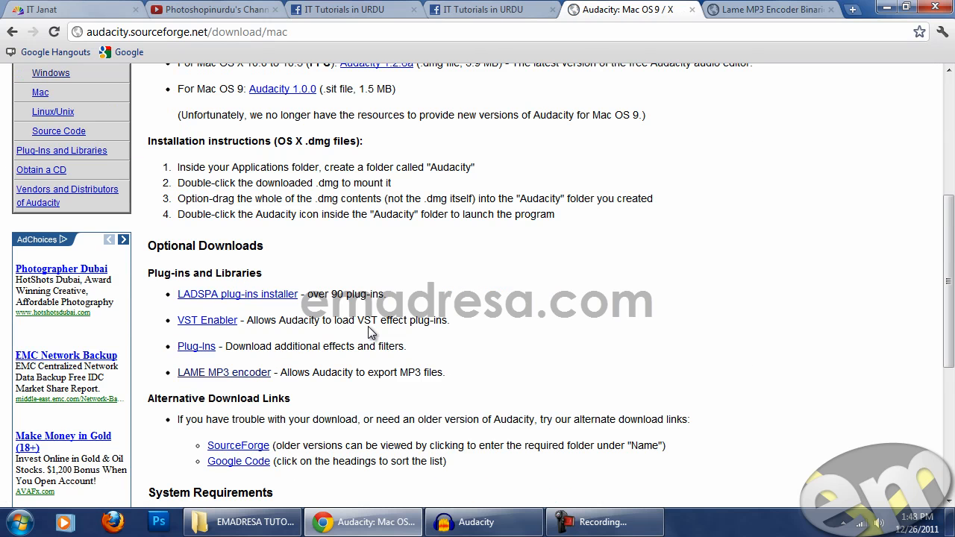
{"action": "scroll", "coordinate": [367, 326], "scroll_direction": "up", "scroll_amount": 2}
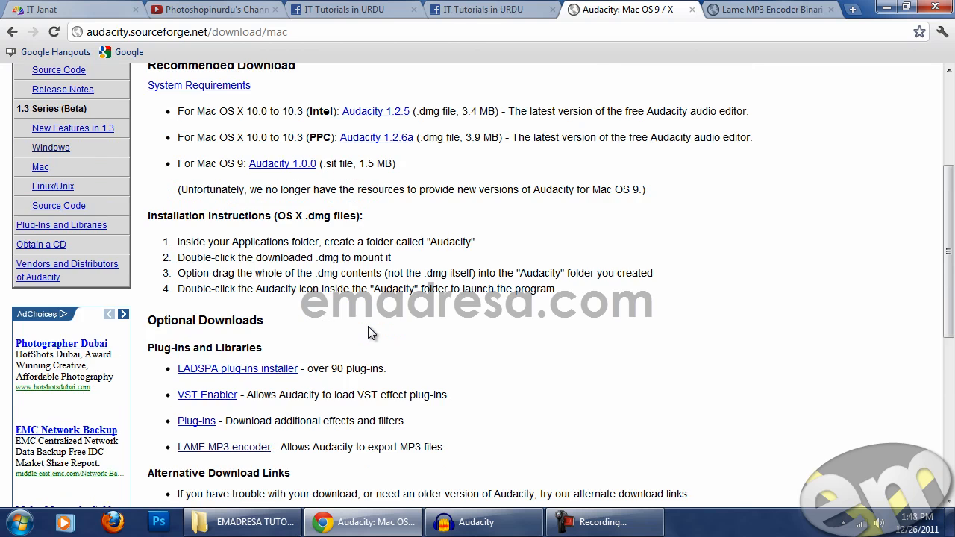
{"action": "scroll", "coordinate": [368, 326], "scroll_direction": "down", "scroll_amount": 2}
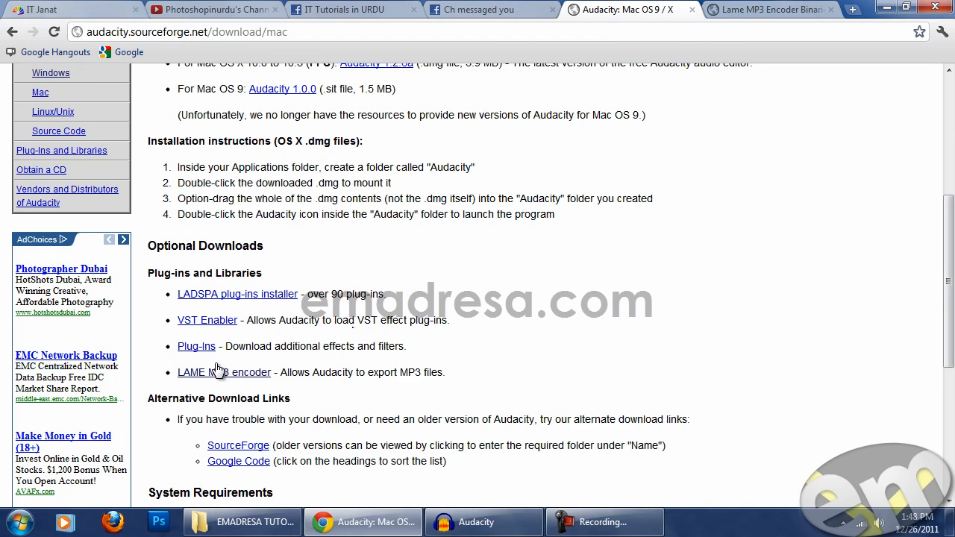
- Follow the LAME MP3 encoder link and its Windows instructions to the LAME library download page, and view the Windows downloads
{"action": "left_click", "coordinate": [247, 376]}
{"action": "scroll", "coordinate": [266, 376], "scroll_direction": "down", "scroll_amount": 2}
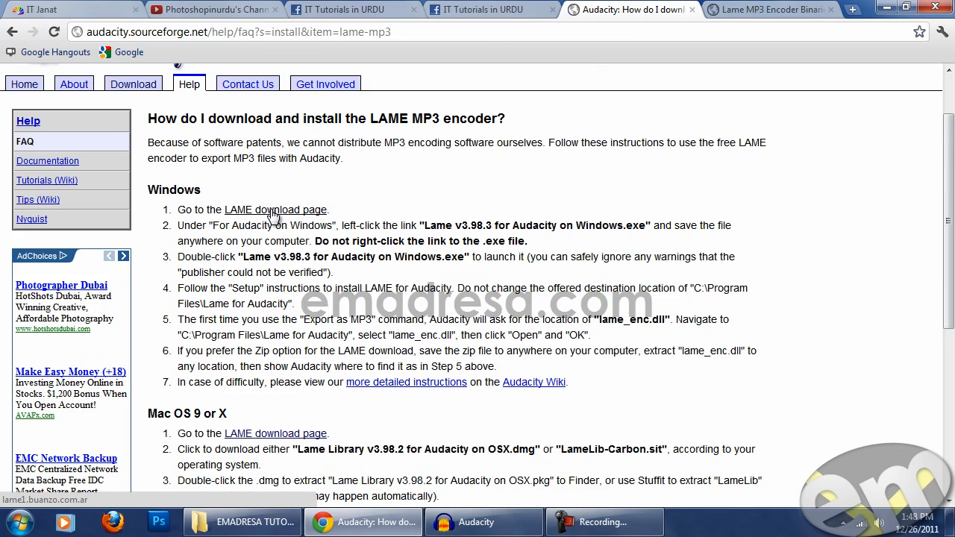
{"action": "left_click", "coordinate": [265, 212]}
{"action": "scroll", "coordinate": [217, 320], "scroll_direction": "down", "scroll_amount": 4}
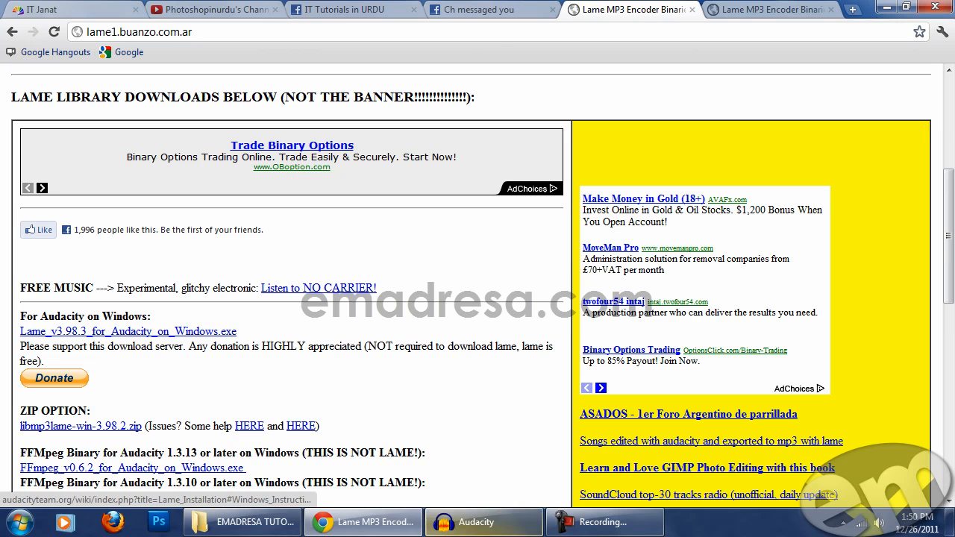
- Switch to Audacity and search Windows for "sound" to open the Sound settings
{"action": "left_click", "coordinate": [455, 526]}
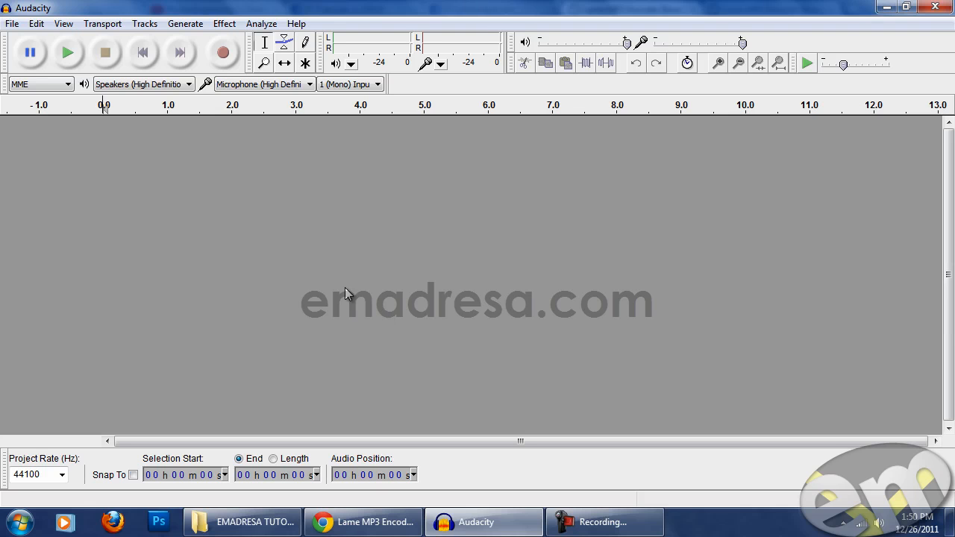
{"action": "left_click", "coordinate": [17, 526]}
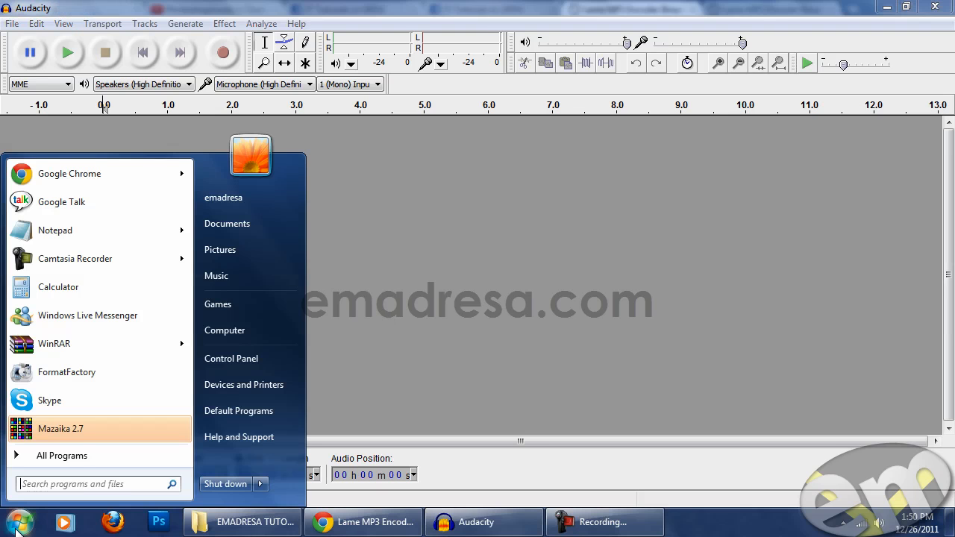
{"action": "left_click", "coordinate": [76, 484]}
{"action": "type", "text": "sound"}
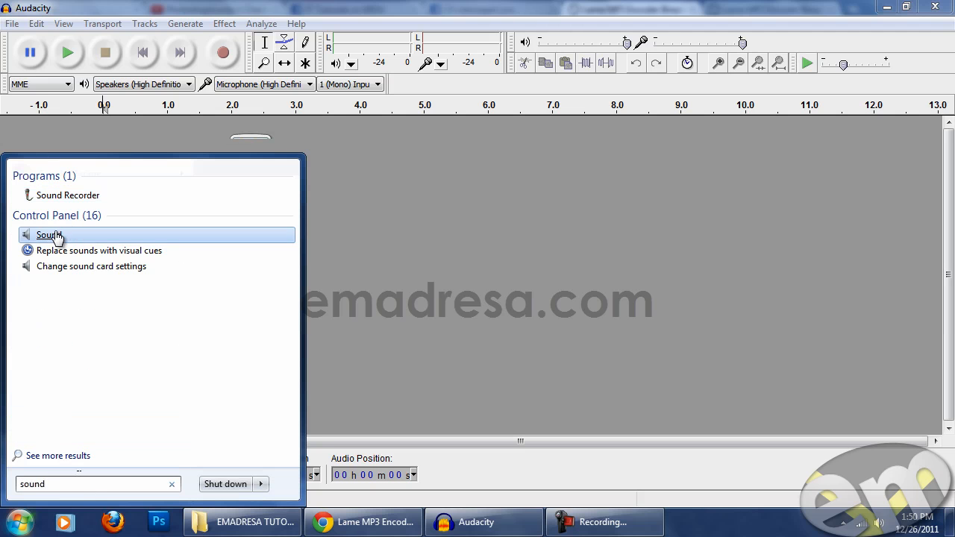
{"action": "left_click", "coordinate": [56, 232]}
- Check the level and boost settings of the default recording microphone, and accept both sound dialogs
{"action": "left_click", "coordinate": [89, 55]}
{"action": "left_click", "coordinate": [125, 121]}
{"action": "double_click", "coordinate": [133, 120]}
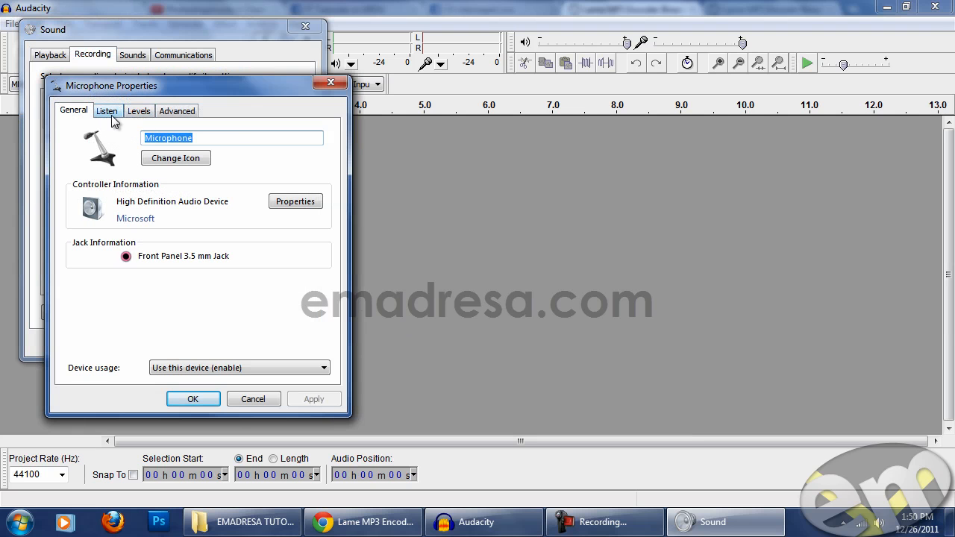
{"action": "left_click", "coordinate": [134, 112]}
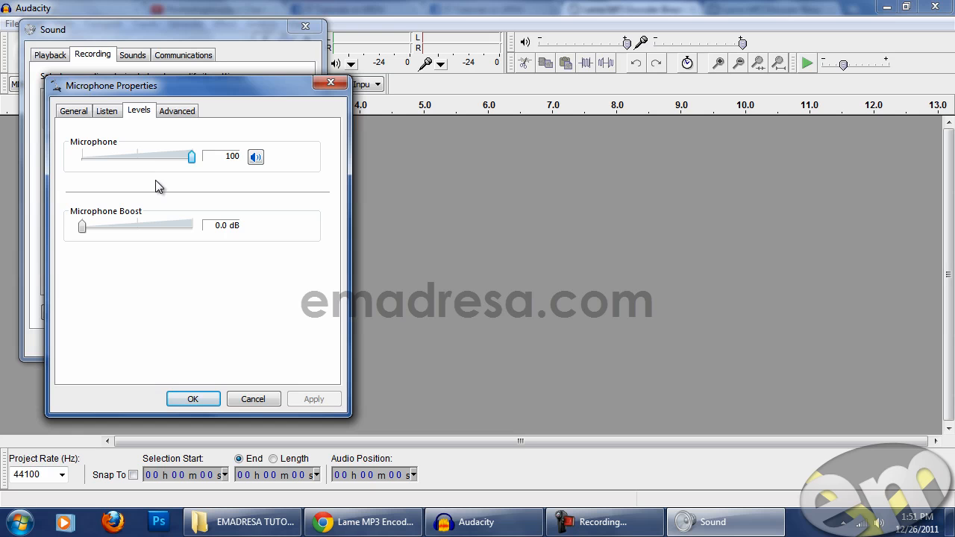
{"action": "left_click", "coordinate": [192, 400]}
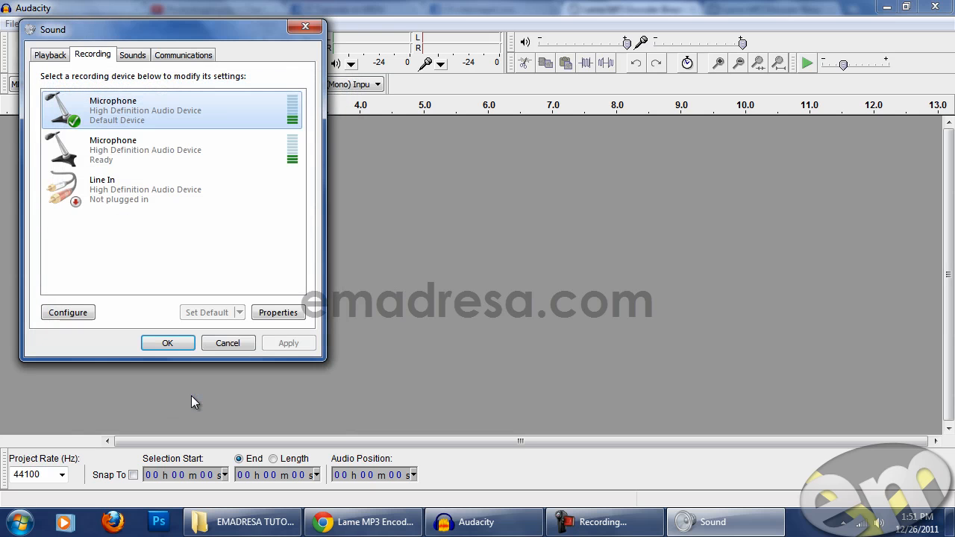
{"action": "left_click", "coordinate": [175, 346]}
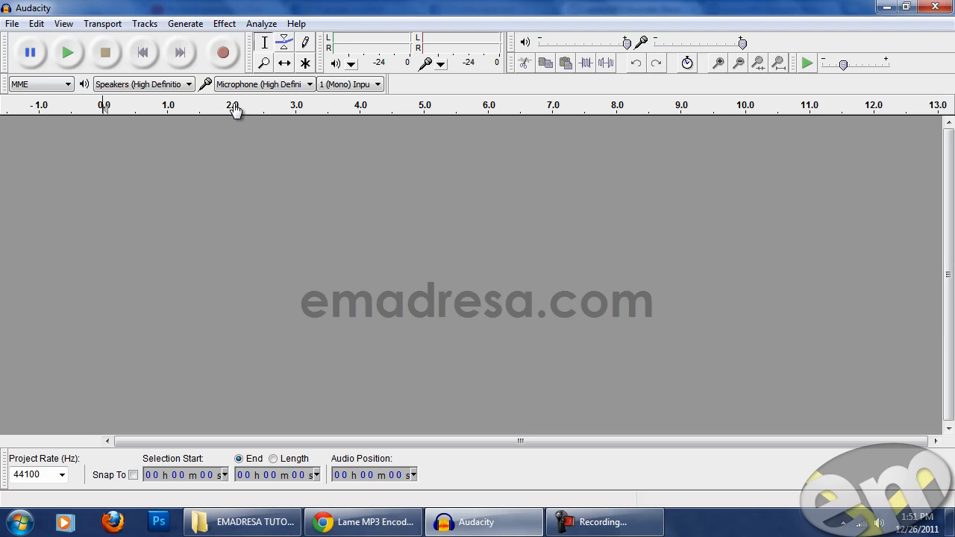
- Record about 45 seconds of speech from the microphone and play part of it back
{"action": "left_click", "coordinate": [224, 53]}
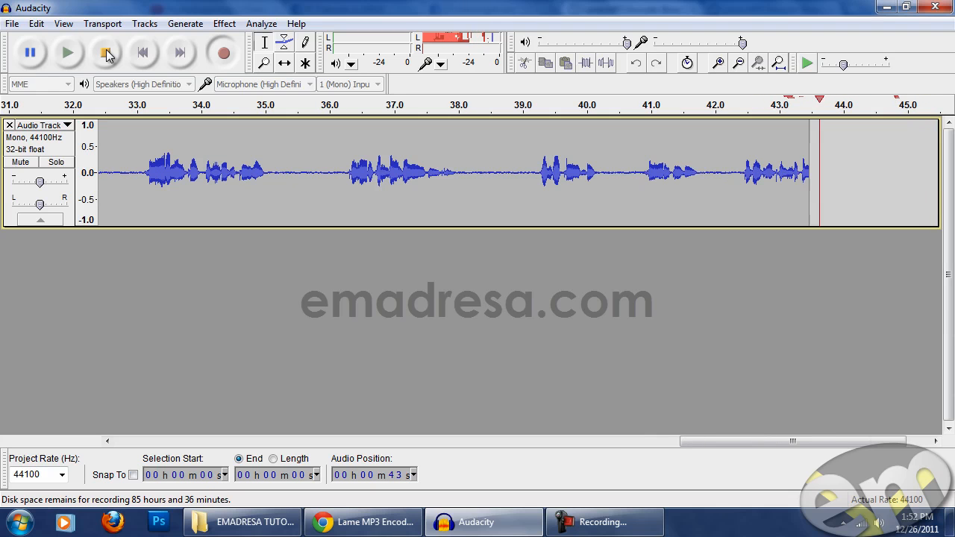
{"action": "left_click", "coordinate": [107, 53]}
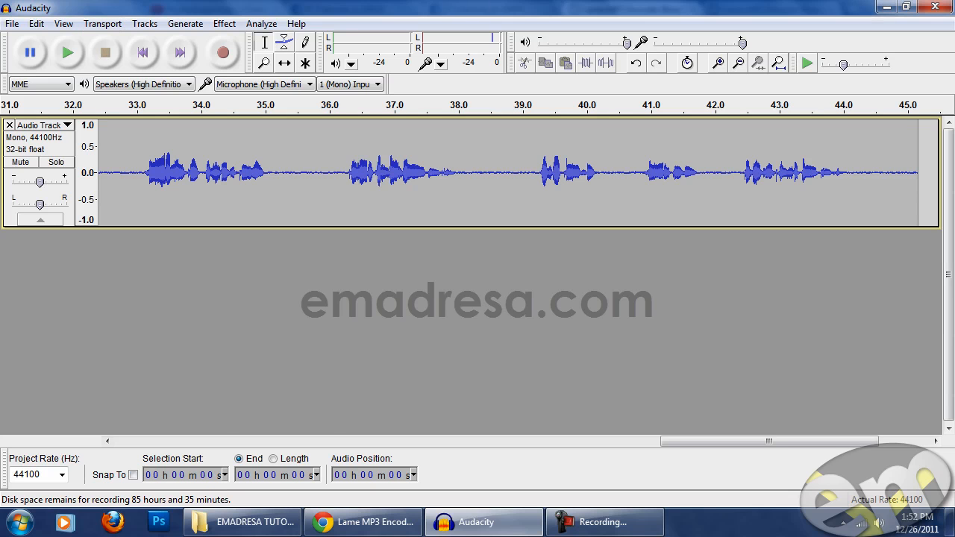
{"action": "left_click", "coordinate": [71, 51]}
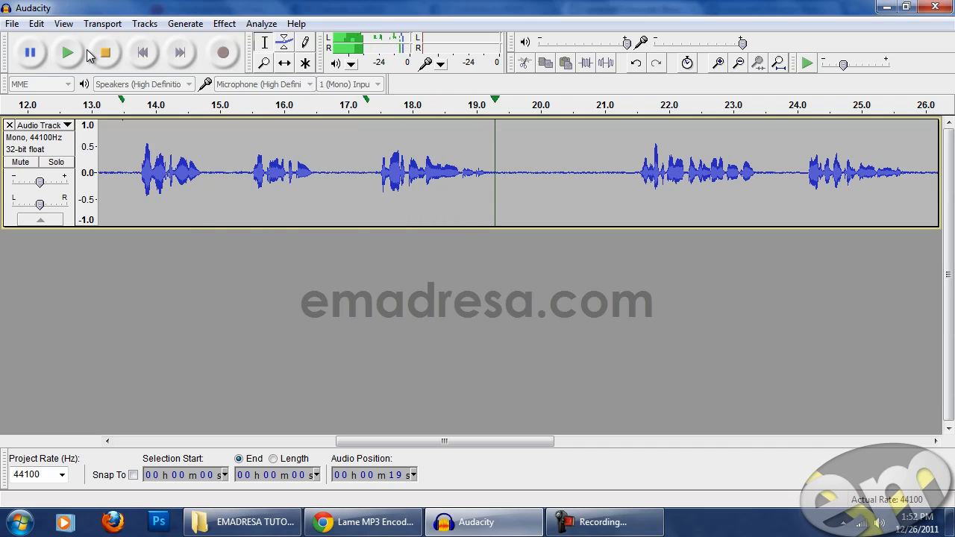
{"action": "left_click", "coordinate": [96, 50]}
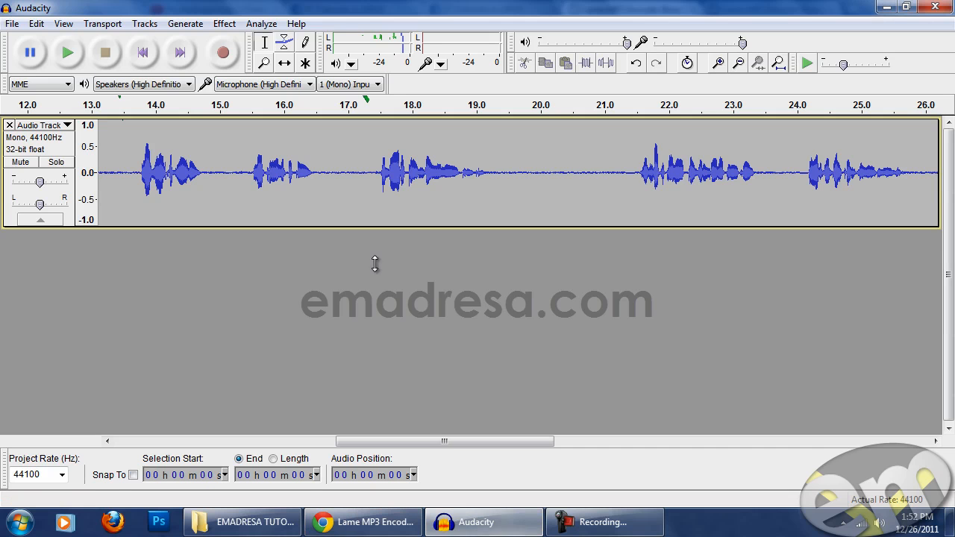
- Select the silence between about 19.5 and 21.2 seconds, and keep the current Windows color scheme without showing the message again
{"action": "left_click_drag", "start_coordinate": [506, 172], "coordinate": [617, 172]}
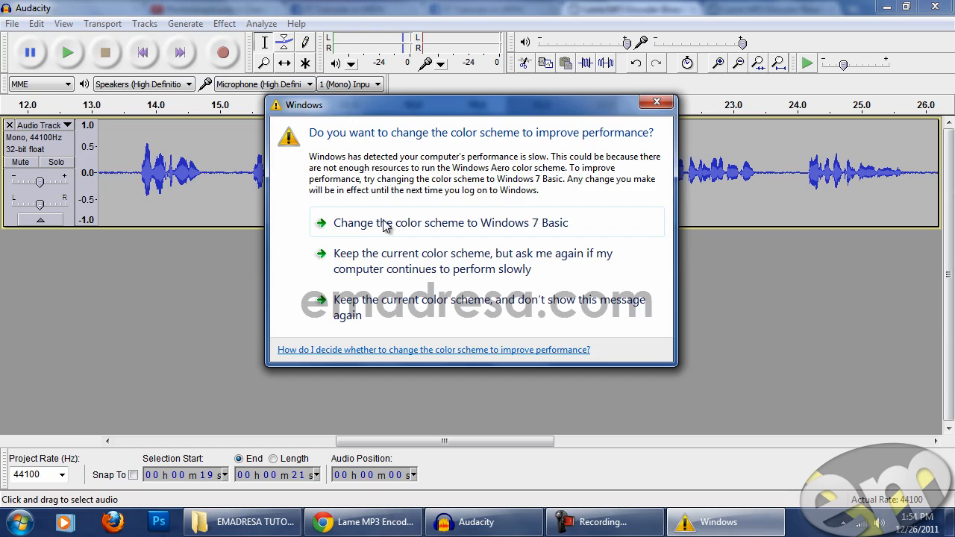
{"action": "left_click", "coordinate": [416, 316]}
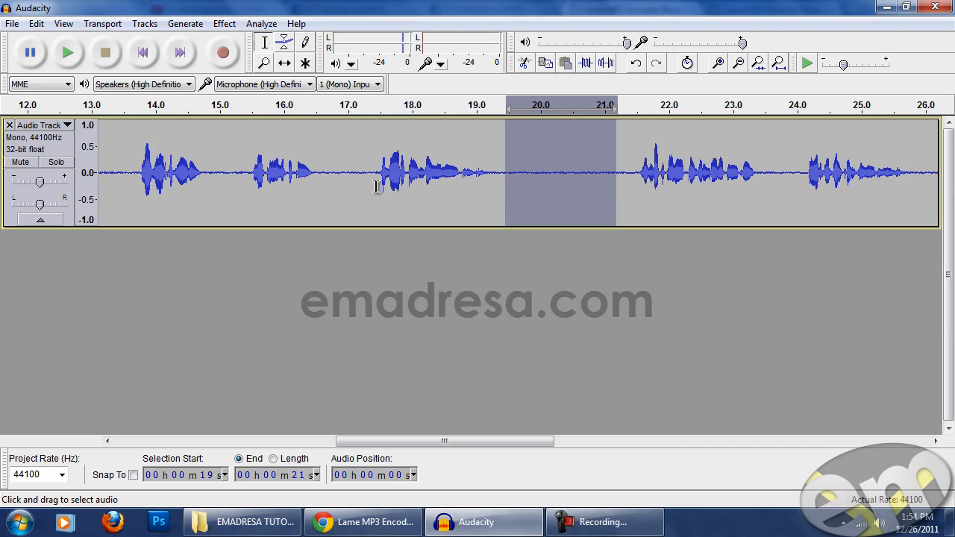
- Select the silence from about 0.2 to 1.5 seconds at the recording's start and capture it as the Noise Removal profile
{"action": "left_click_drag", "start_coordinate": [495, 441], "coordinate": [246, 430]}
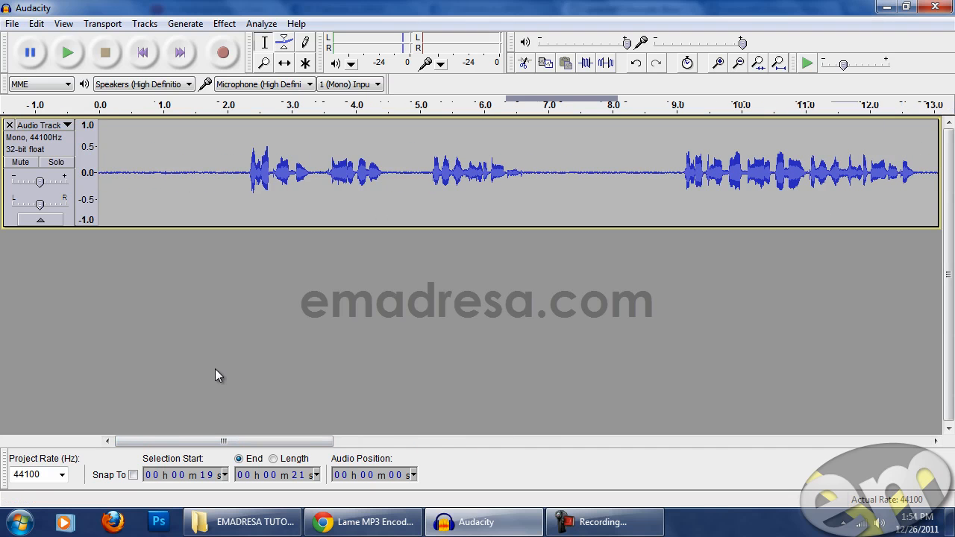
{"action": "left_click_drag", "start_coordinate": [227, 172], "coordinate": [179, 171]}
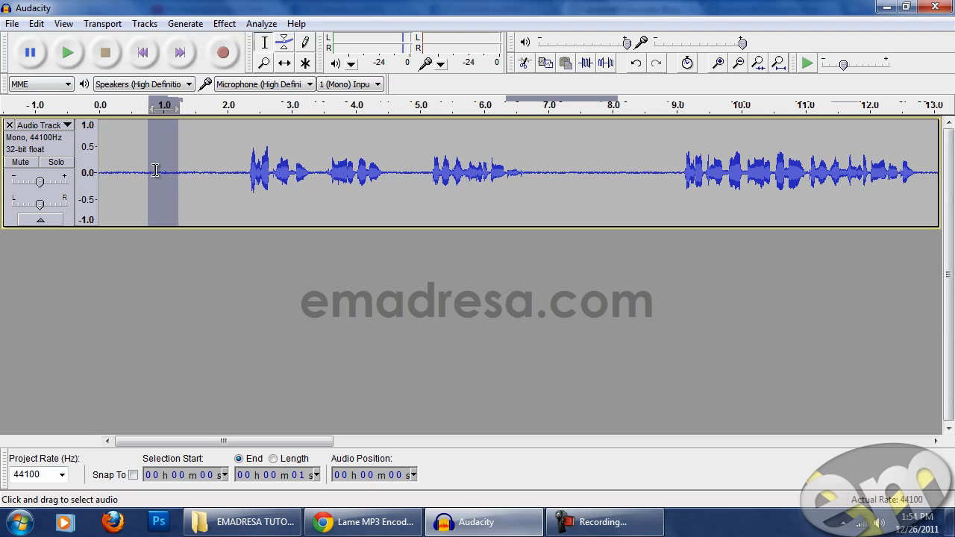
{"action": "left_click_drag", "start_coordinate": [110, 173], "coordinate": [200, 173]}
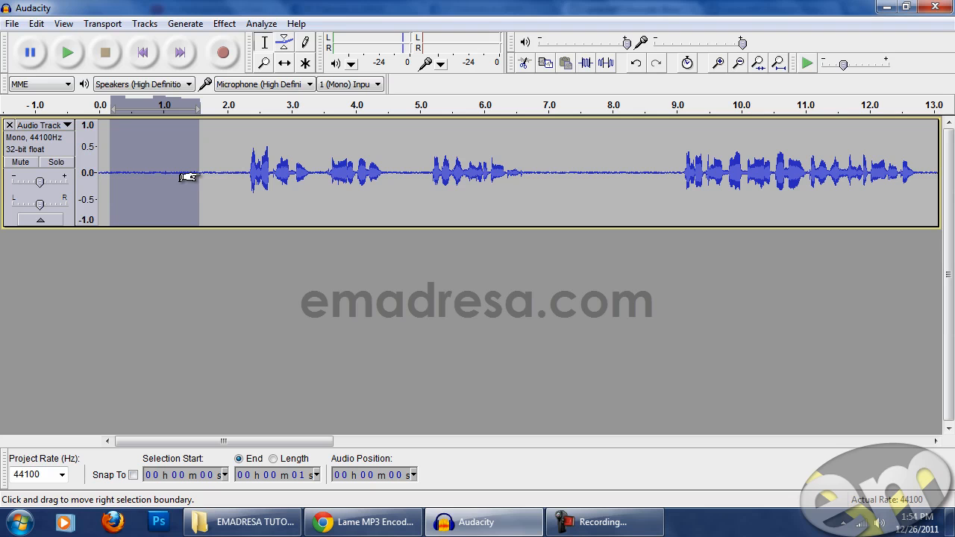
{"action": "left_click", "coordinate": [232, 24]}
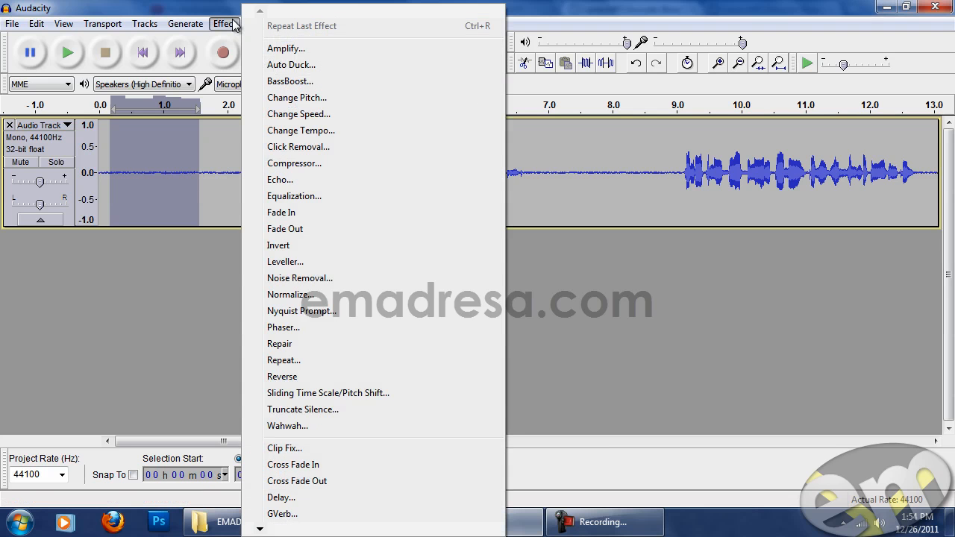
{"action": "left_click", "coordinate": [312, 281]}
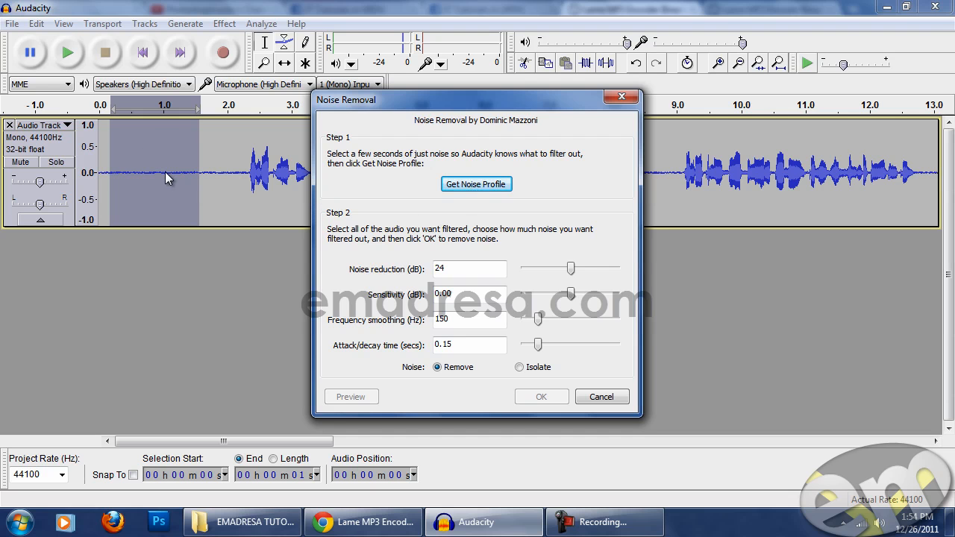
{"action": "left_click", "coordinate": [467, 185]}
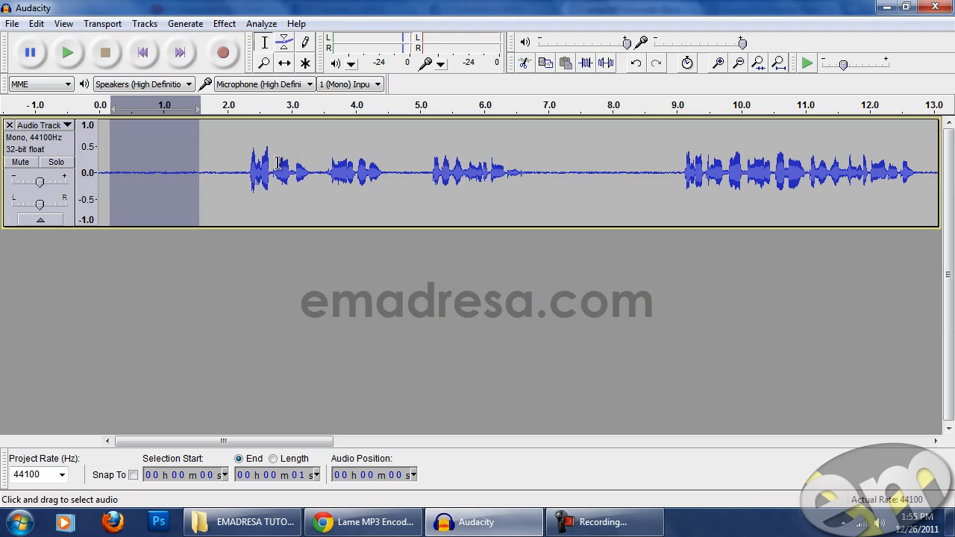
- Apply Noise Removal to the whole track with 24 dB reduction, 0.00 dB sensitivity, 150 Hz smoothing and 0.15 s attack/decay time
{"action": "key", "text": "ctrl+a"}
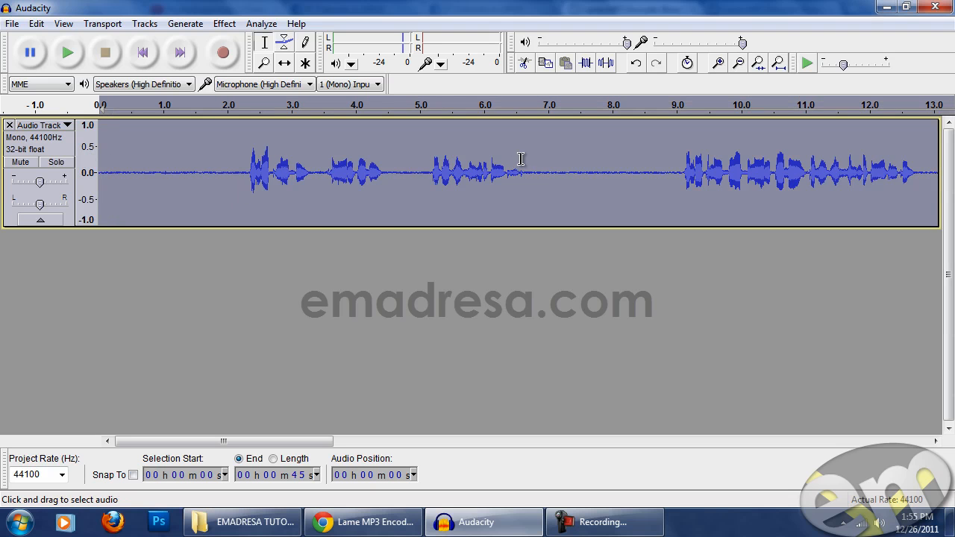
{"action": "left_click", "coordinate": [225, 23]}
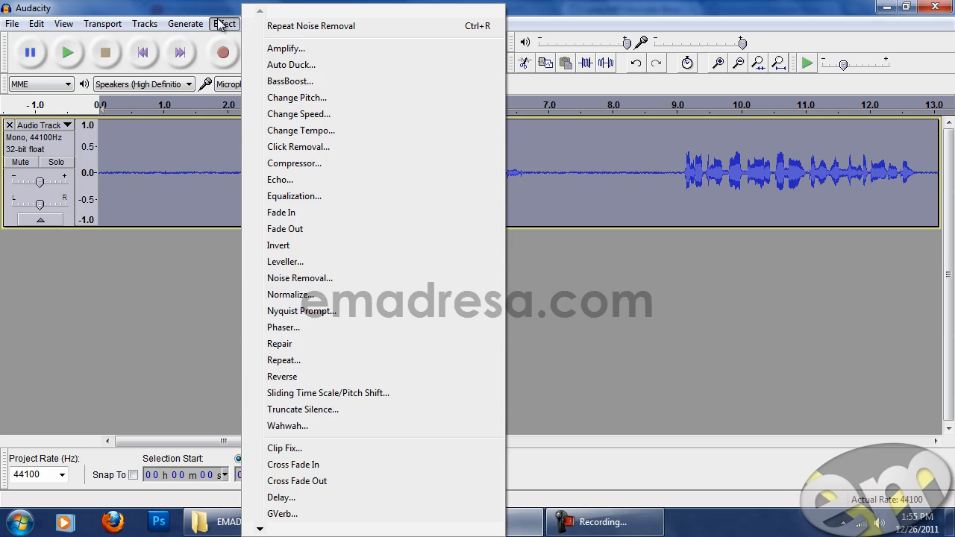
{"action": "left_click", "coordinate": [301, 279]}
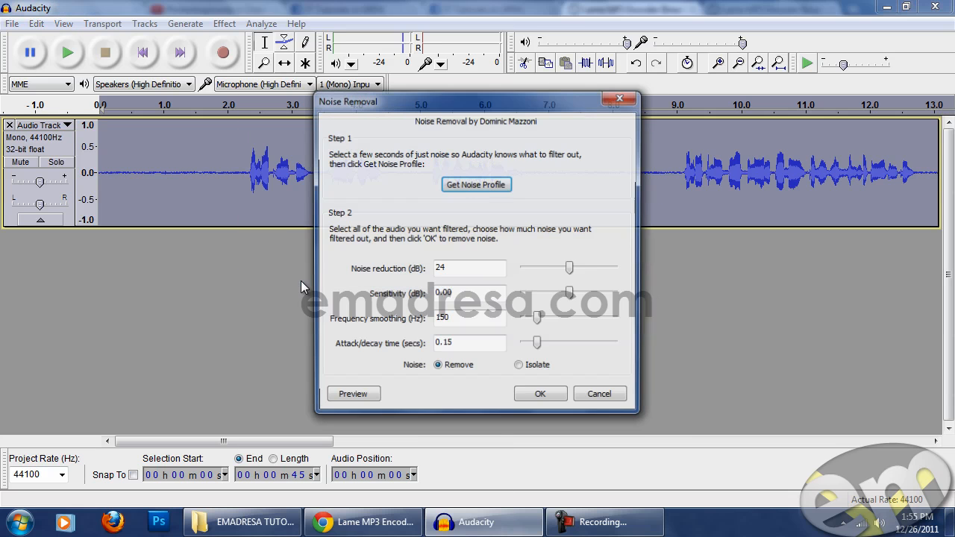
{"action": "left_click", "coordinate": [536, 396]}
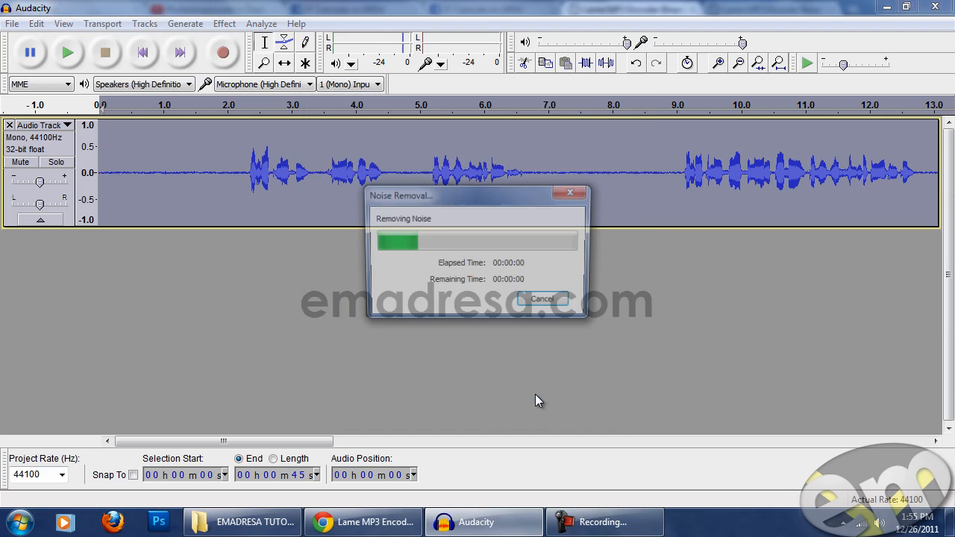
- Play the noise-reduced recording from about 1.7 seconds, and stop playback after the first phrases
{"action": "left_click", "coordinate": [162, 175]}
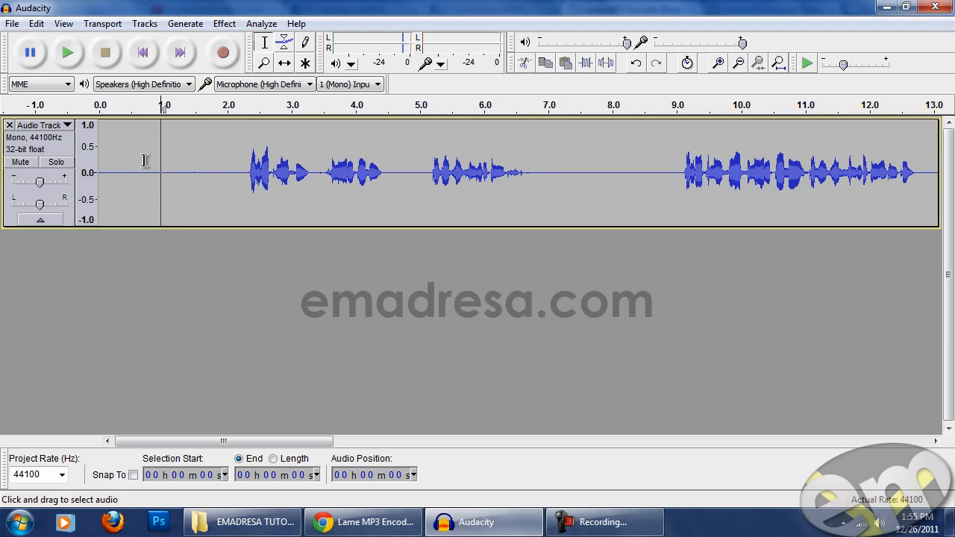
{"action": "left_click", "coordinate": [206, 168]}
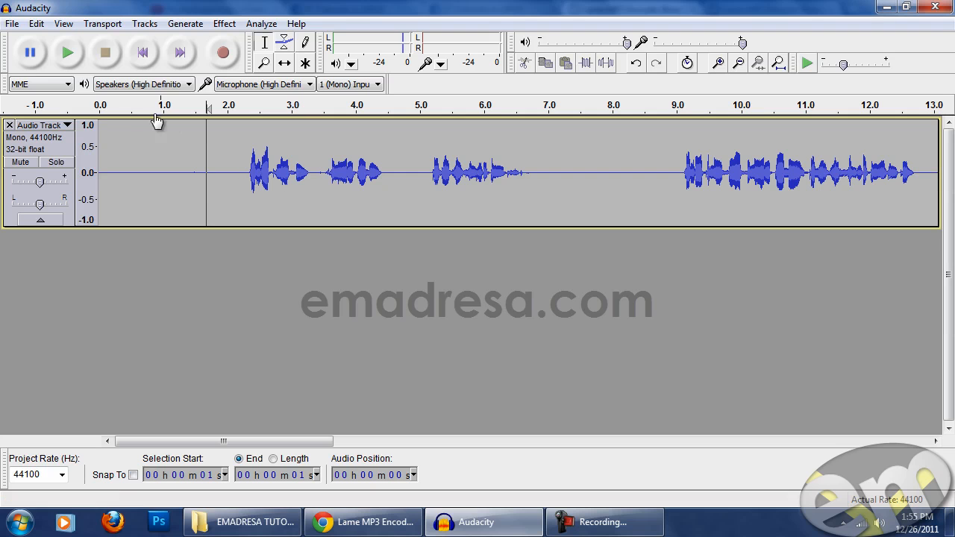
{"action": "left_click", "coordinate": [71, 50]}
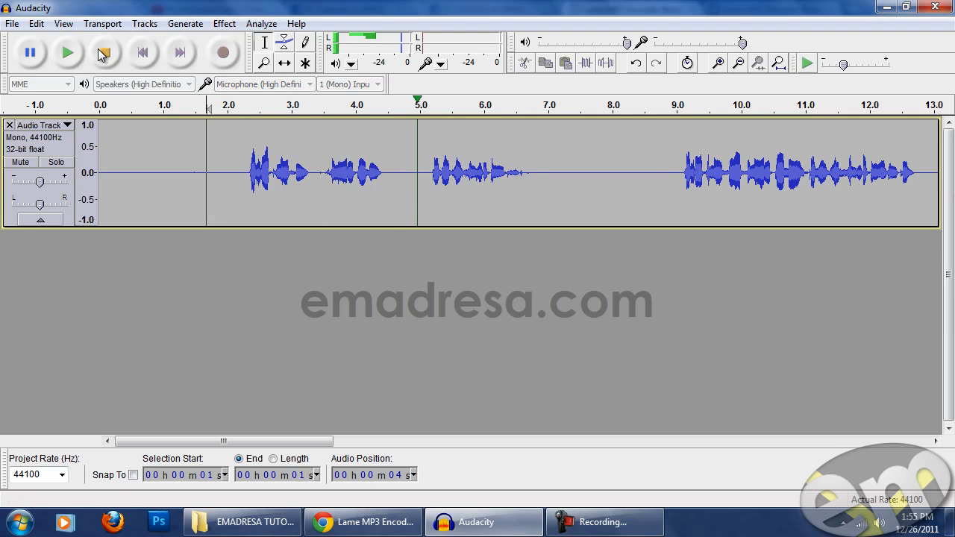
{"action": "left_click", "coordinate": [105, 53]}
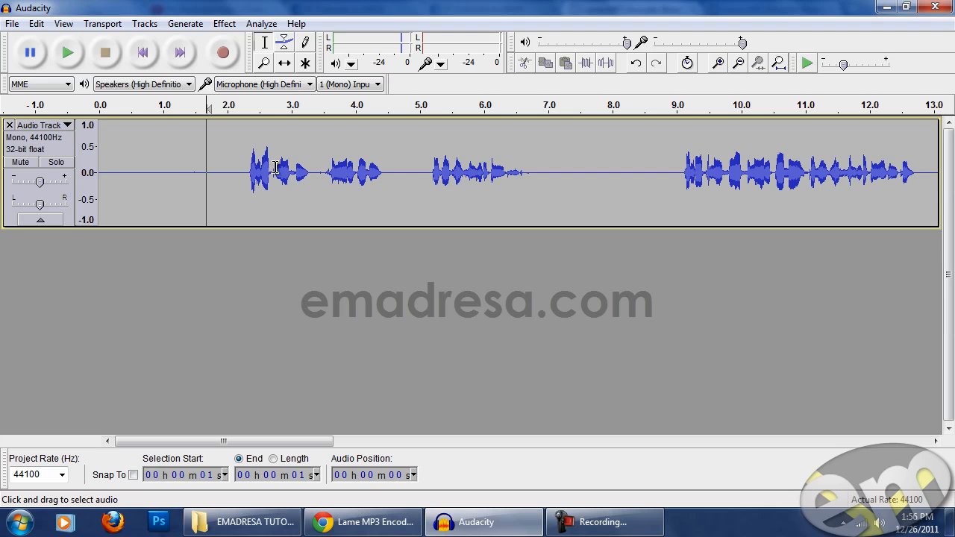
- Normalize the whole track to a maximum amplitude of 0.0 dB with any DC offset removed
{"action": "key", "text": "ctrl+a"}
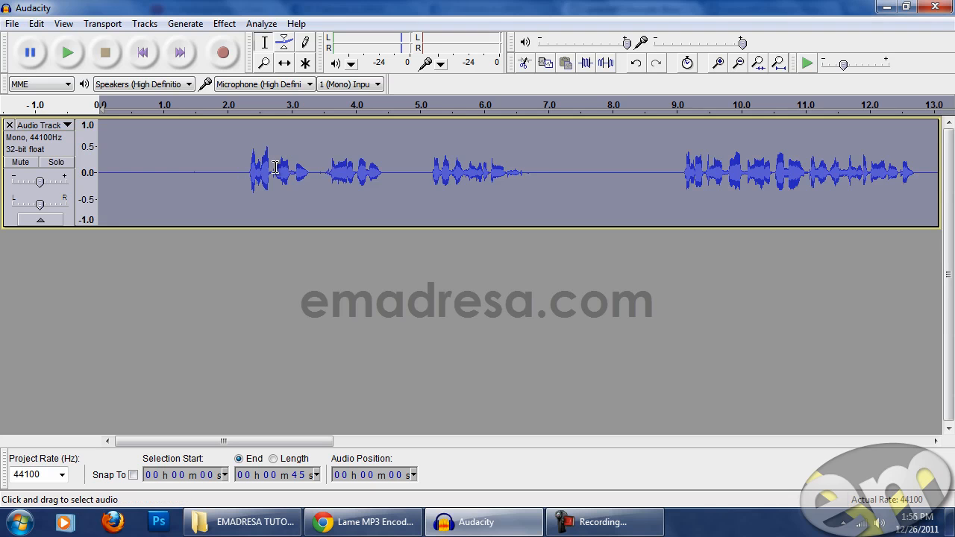
{"action": "left_click", "coordinate": [225, 25]}
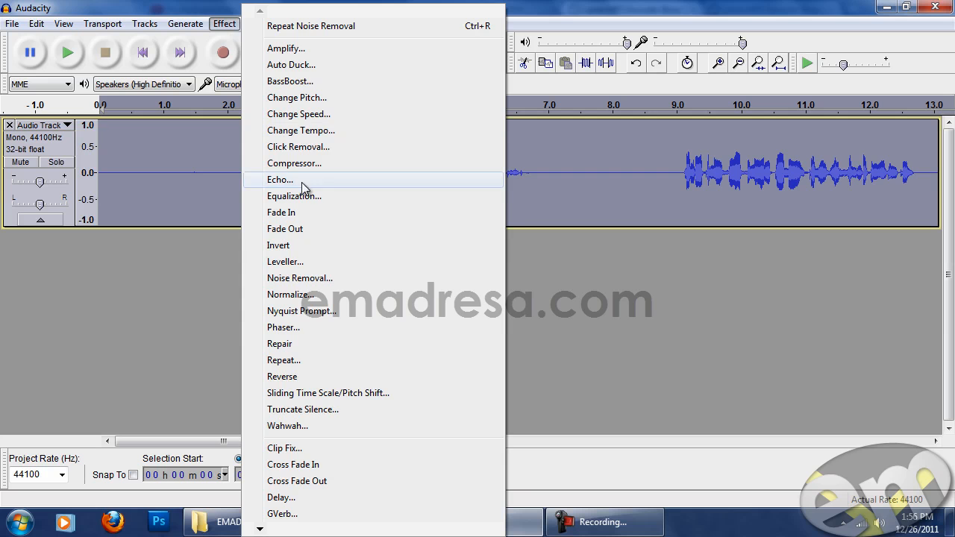
{"action": "left_click", "coordinate": [281, 297]}
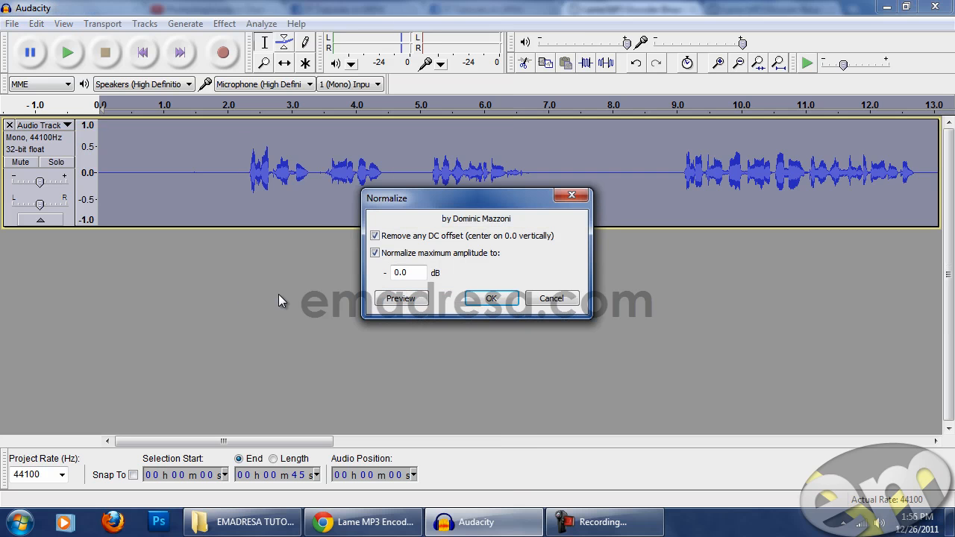
{"action": "left_click", "coordinate": [487, 300]}
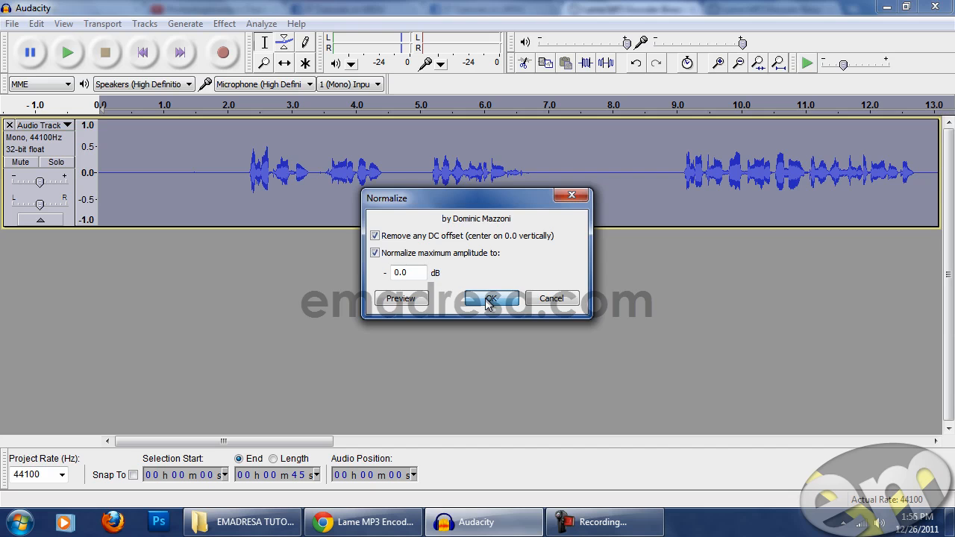
- Play the normalized recording from about 2.2 seconds, and stop it after a few phrases
{"action": "left_click", "coordinate": [425, 170]}
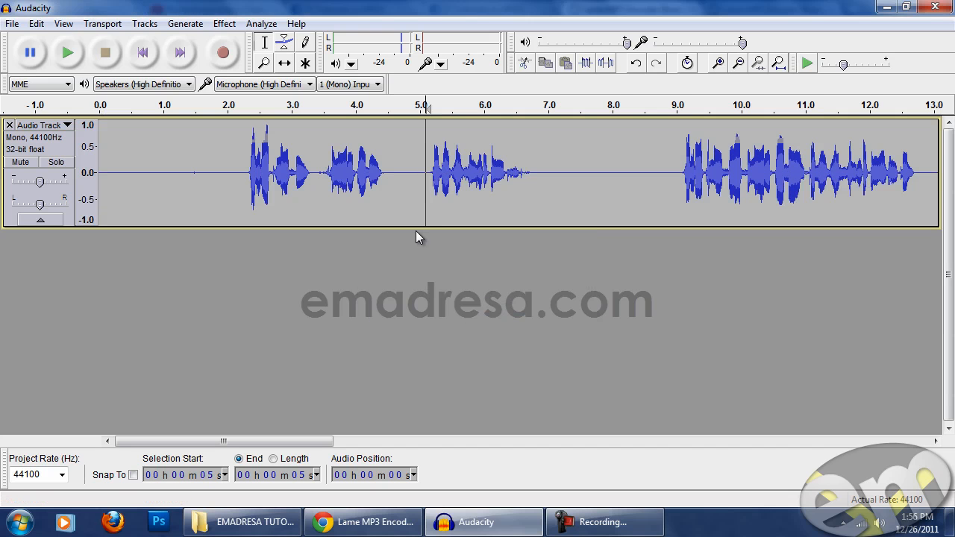
{"action": "left_click", "coordinate": [245, 173]}
{"action": "left_click", "coordinate": [67, 53]}
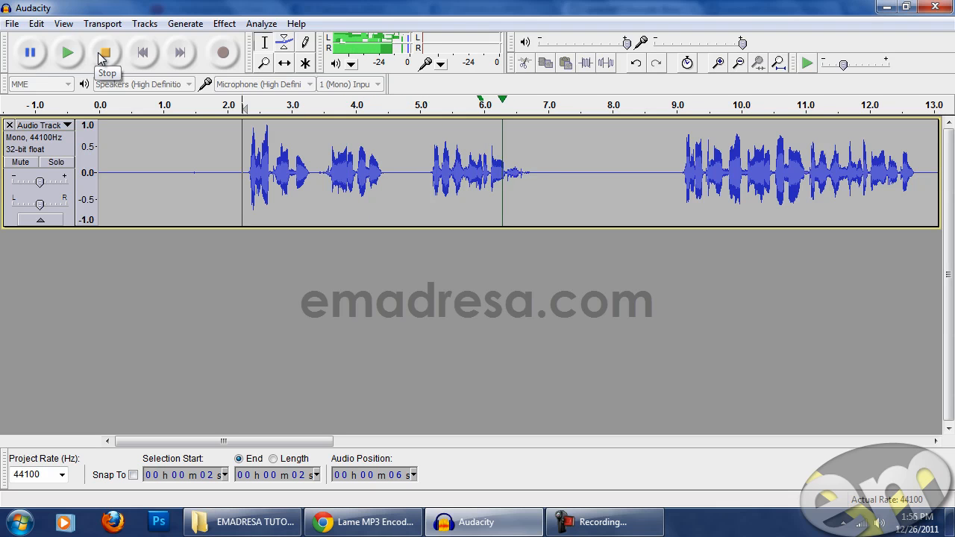
{"action": "left_click", "coordinate": [105, 54]}
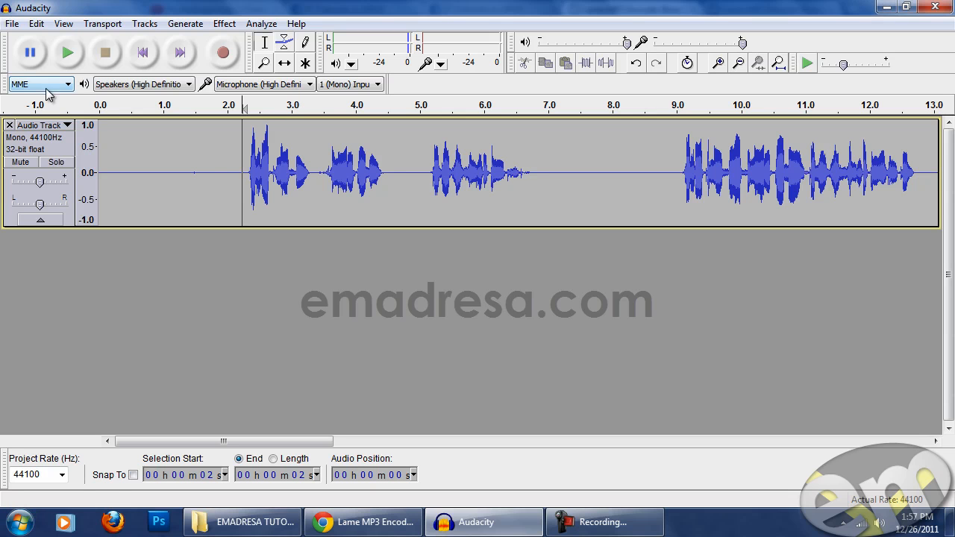
- Delete the stretch of silence from about 1.3 to 1.8 seconds, before the first spoken phrase
{"action": "left_click", "coordinate": [193, 169]}
{"action": "left_click_drag", "start_coordinate": [193, 169], "coordinate": [199, 169]}
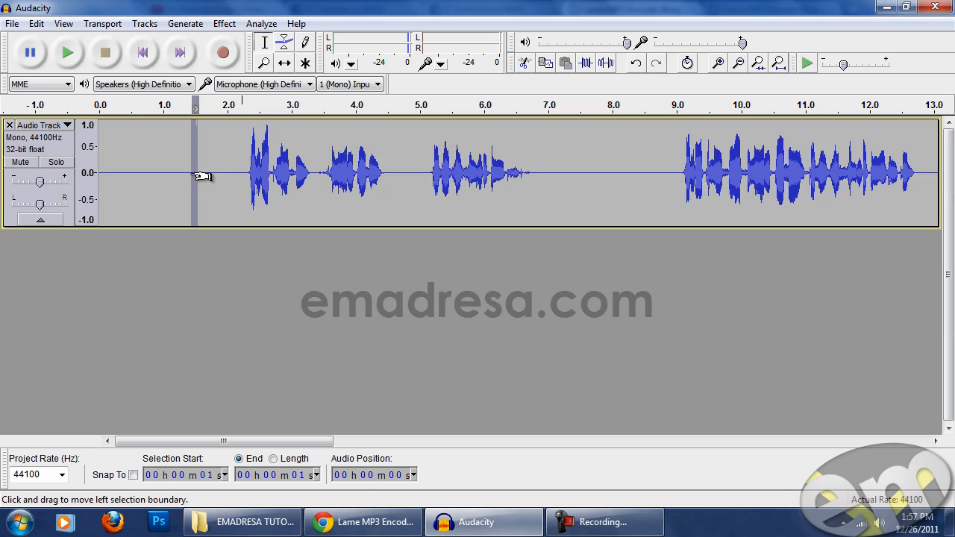
{"action": "left_click_drag", "start_coordinate": [183, 173], "coordinate": [213, 173]}
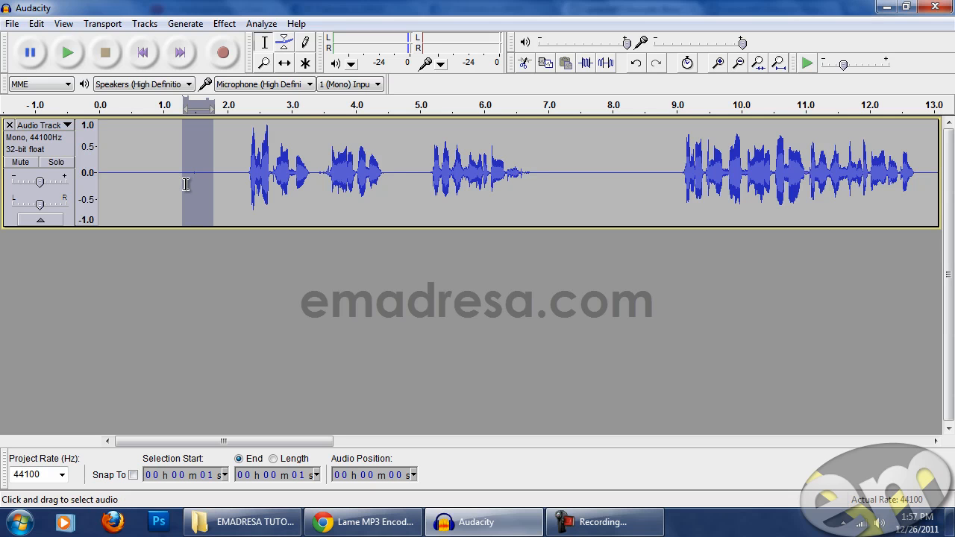
{"action": "key", "text": "Delete"}
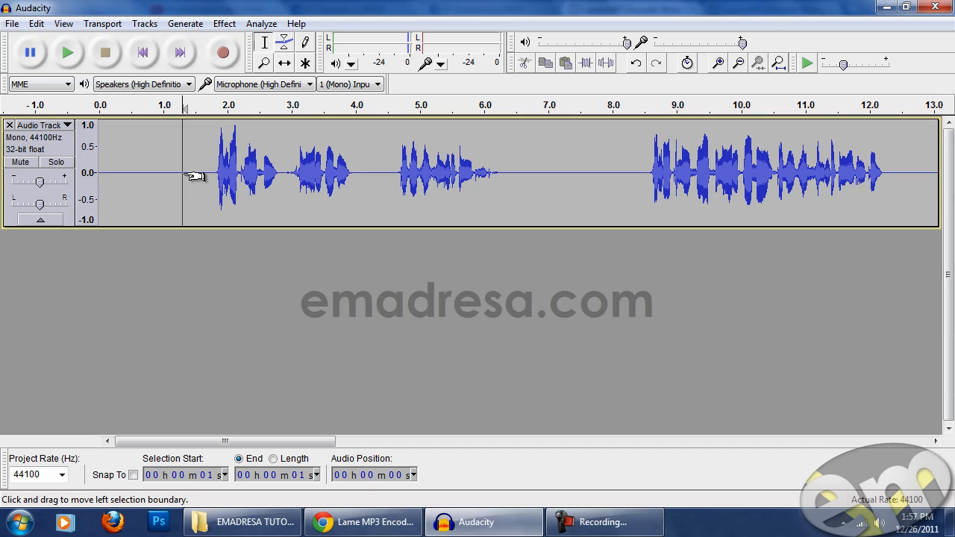
- Delete the silence from the start of the track to about 1.4 seconds
{"action": "left_click_drag", "start_coordinate": [198, 174], "coordinate": [285, 179]}
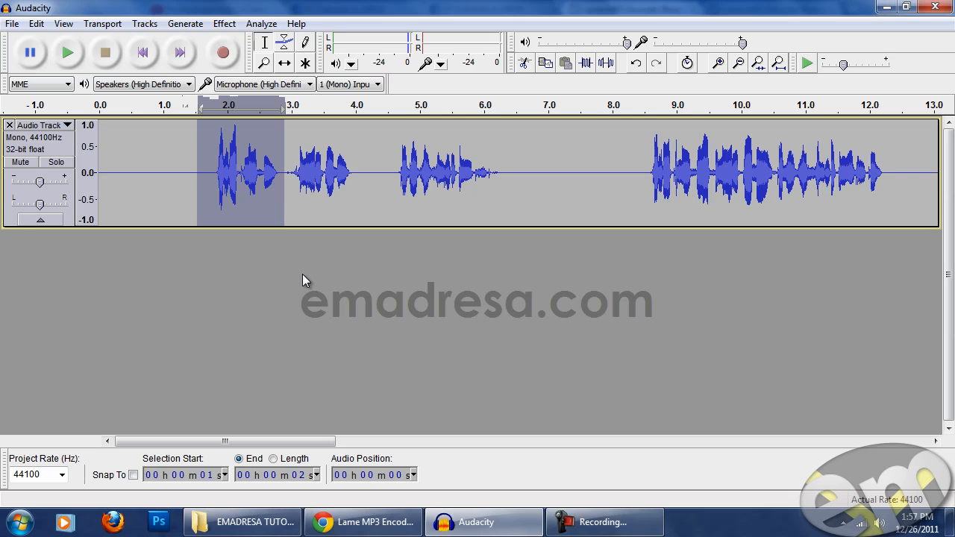
{"action": "left_click", "coordinate": [172, 171]}
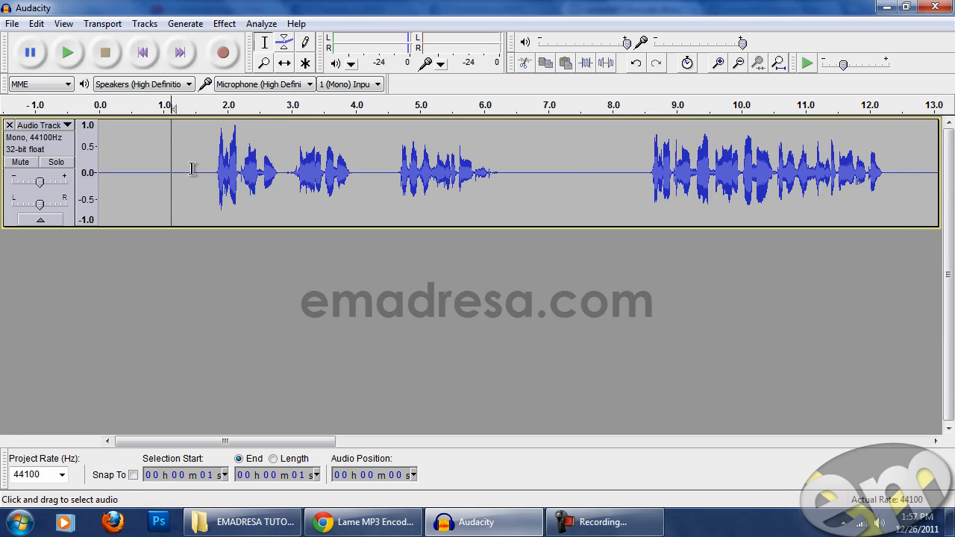
{"action": "left_click_drag", "start_coordinate": [187, 169], "coordinate": [79, 170]}
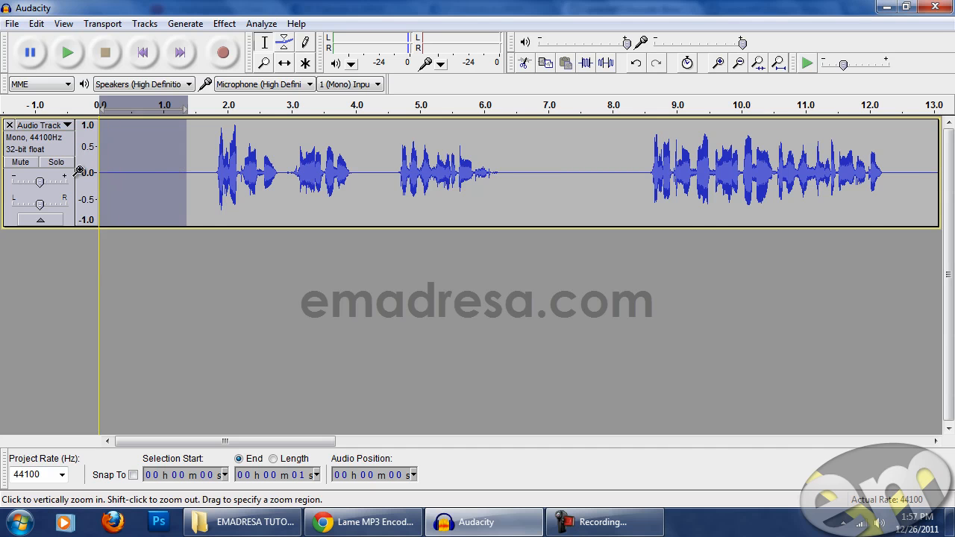
{"action": "key", "text": "Delete"}
- Delete the silence from about 42.5 to 43.2 seconds at the track's end, and return to the beginning
{"action": "left_click_drag", "start_coordinate": [256, 440], "coordinate": [876, 443]}
{"action": "left_click_drag", "start_coordinate": [679, 175], "coordinate": [863, 176]}
{"action": "left_click", "coordinate": [700, 176]}
{"action": "left_click_drag", "start_coordinate": [680, 172], "coordinate": [726, 168]}
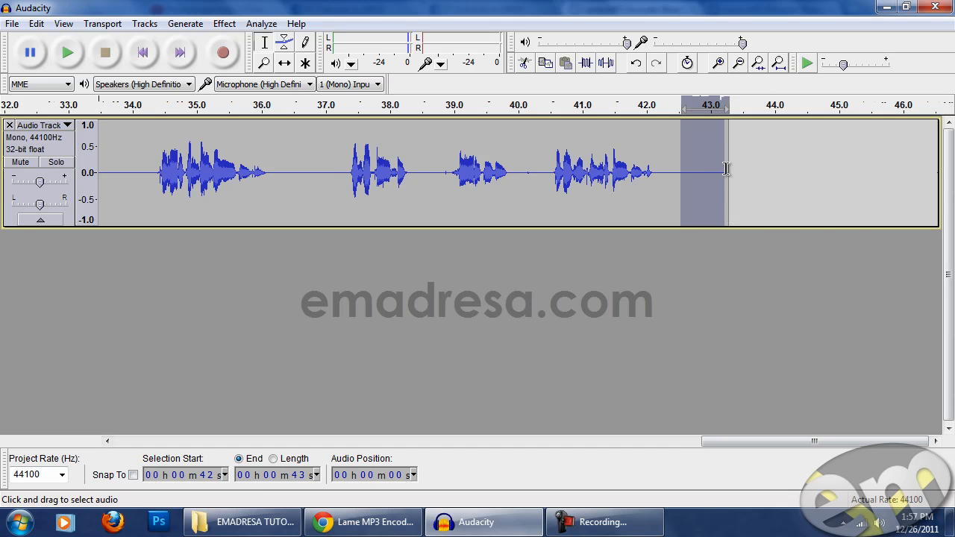
{"action": "key", "text": "Delete"}
{"action": "left_click_drag", "start_coordinate": [825, 443], "coordinate": [200, 452]}
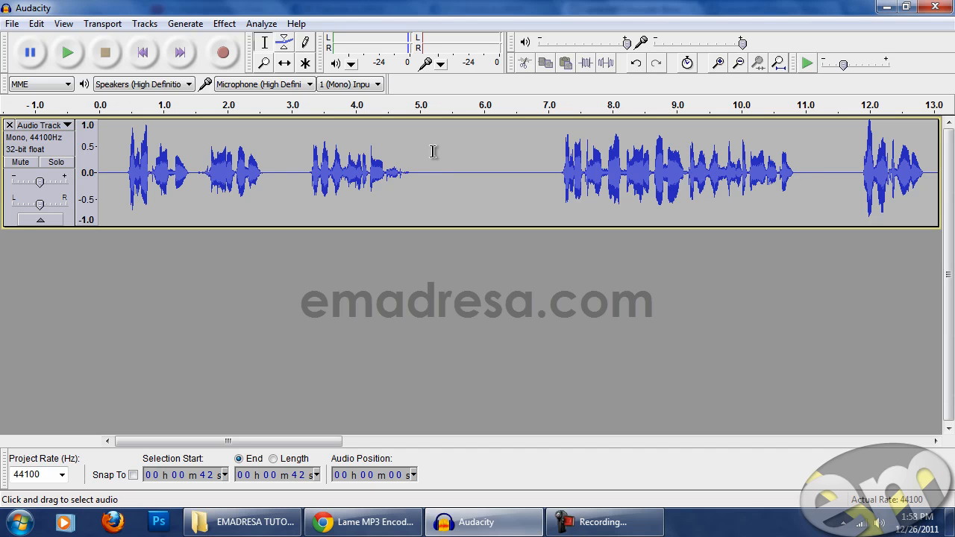
- Try selecting the part from about 3.3 to 5.7 seconds and the entire track, clearing each selection
{"action": "left_click", "coordinate": [310, 168]}
{"action": "left_click_drag", "start_coordinate": [312, 168], "coordinate": [467, 181]}
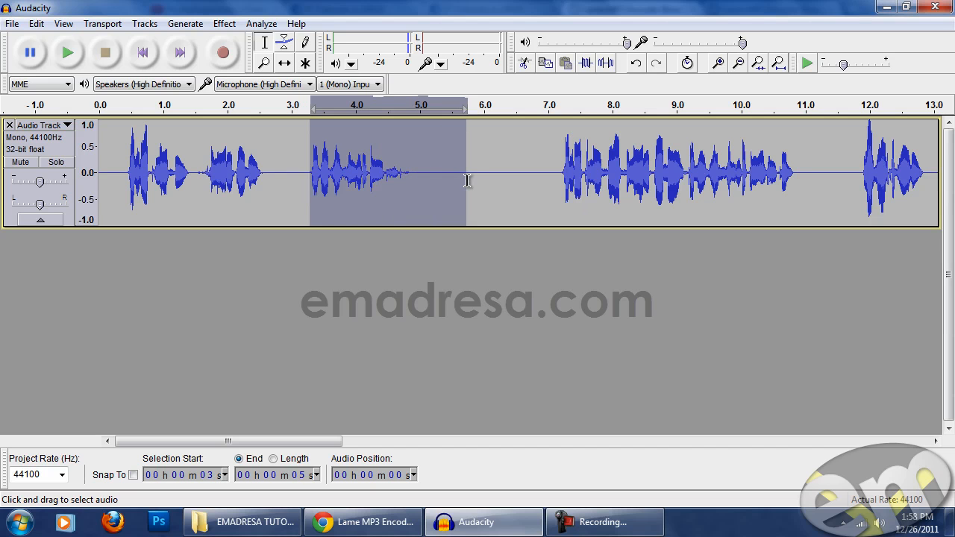
{"action": "left_click", "coordinate": [415, 173]}
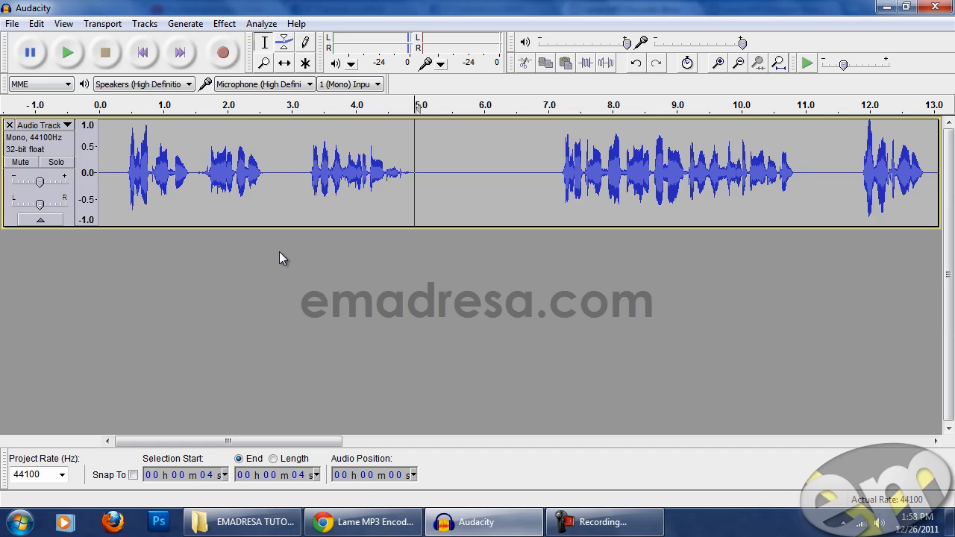
{"action": "double_click", "coordinate": [263, 172]}
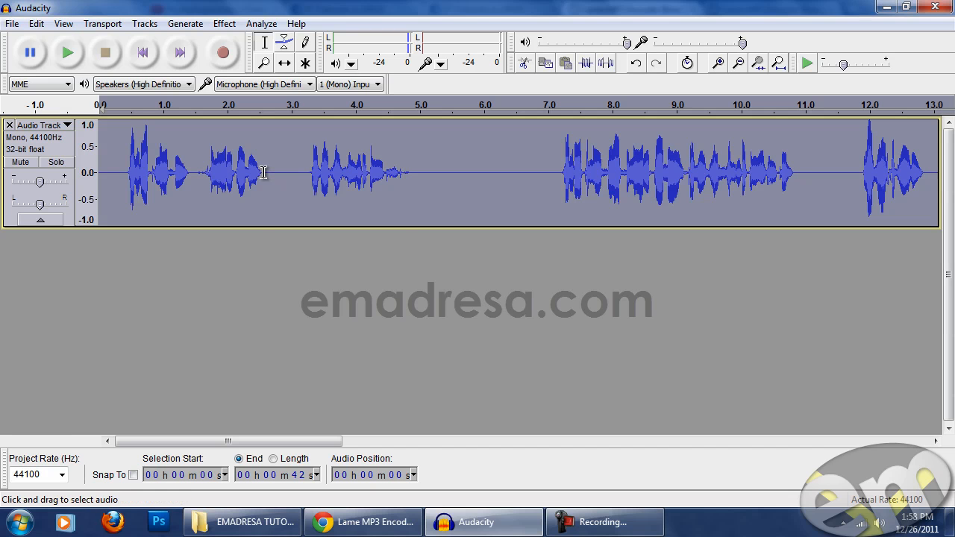
{"action": "left_click", "coordinate": [263, 172]}
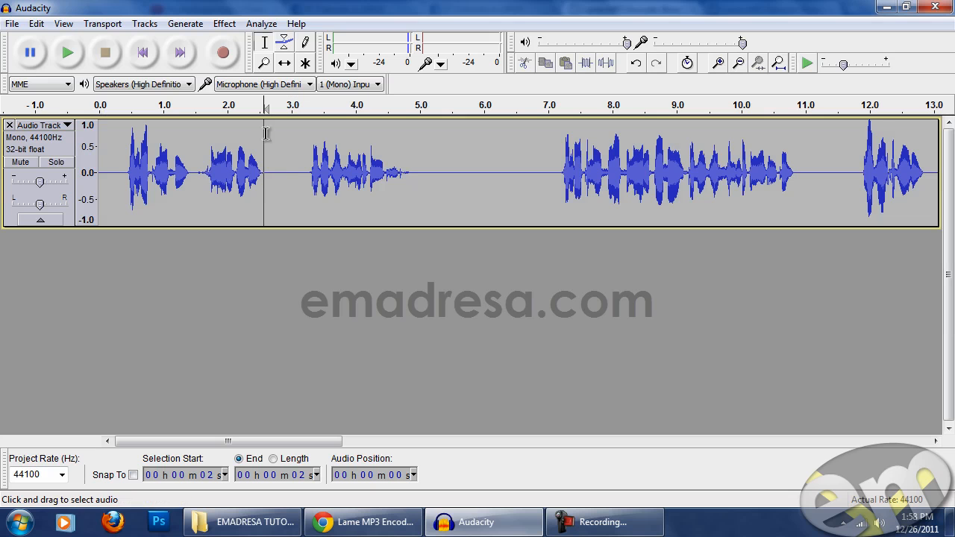
- Use the Zoom tool to magnify and reduce the waveform until the whole recording fits in the view
{"action": "left_click", "coordinate": [264, 64]}
{"action": "left_click", "coordinate": [279, 161]}
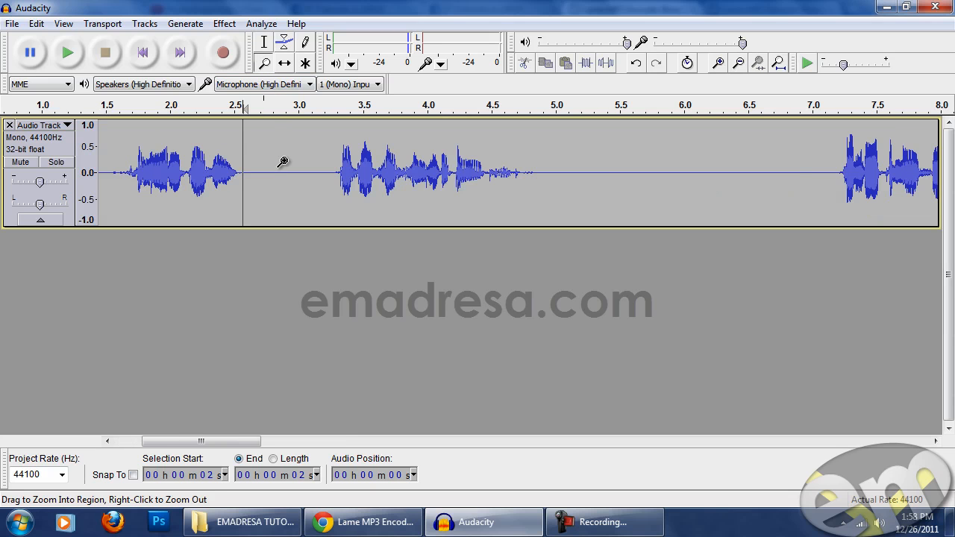
{"action": "left_click", "coordinate": [285, 163]}
{"action": "right_click", "coordinate": [289, 165]}
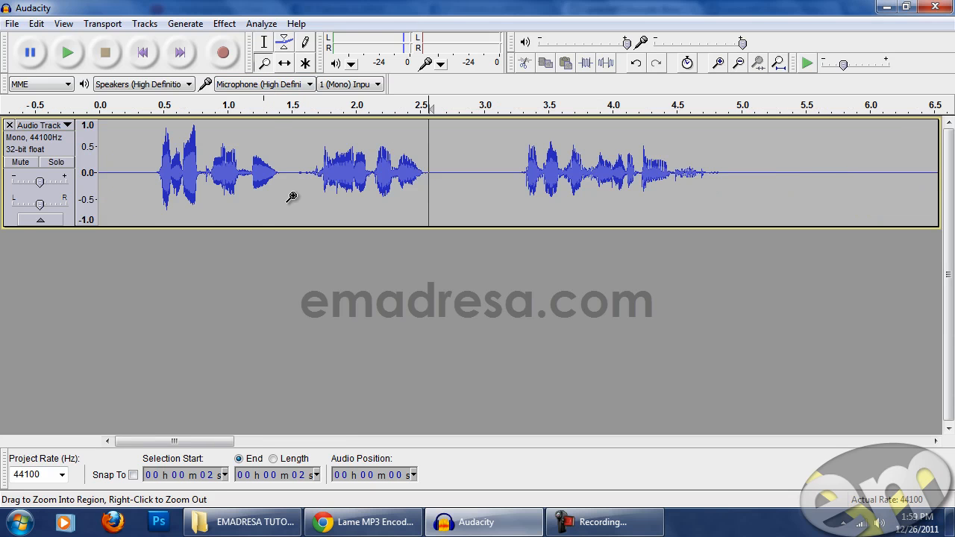
{"action": "left_click", "coordinate": [292, 195], "text": "shift"}
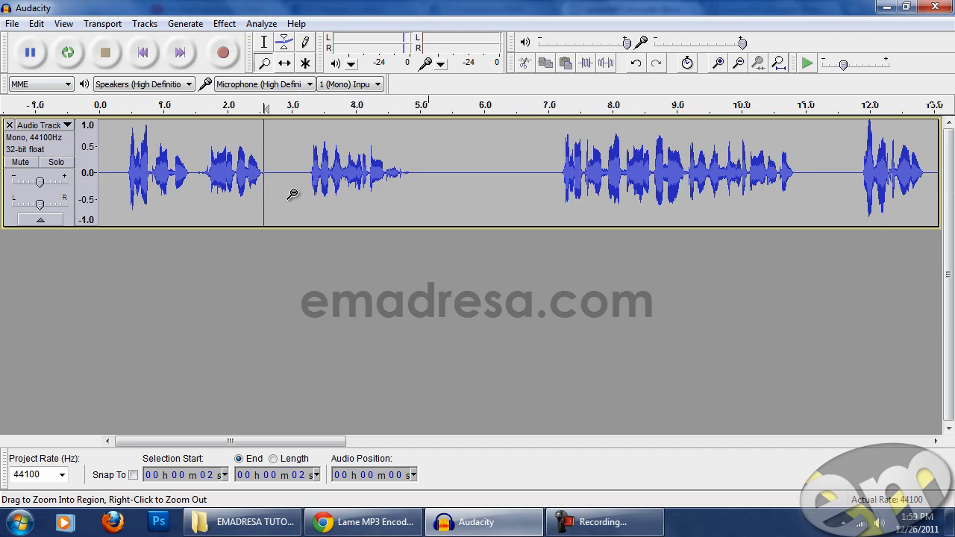
{"action": "left_click", "coordinate": [295, 176]}
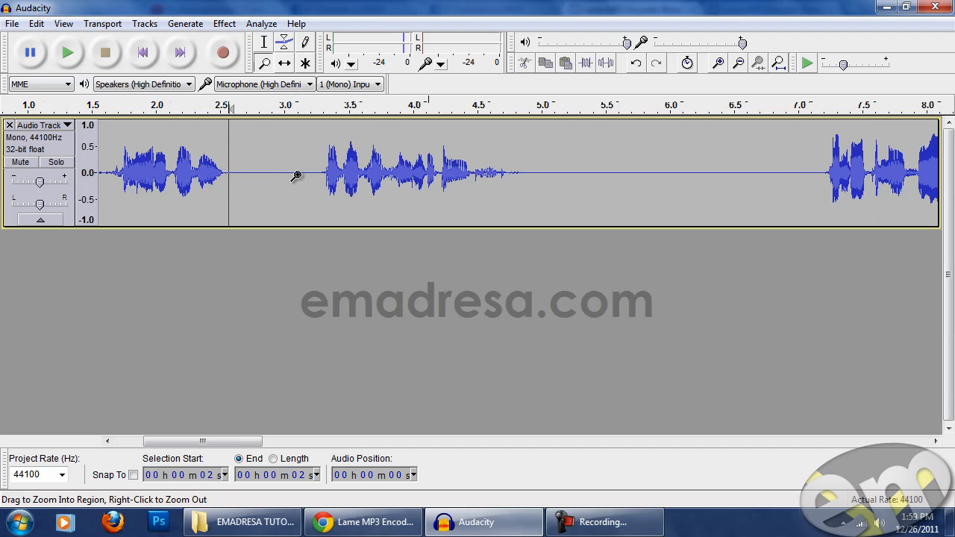
{"action": "left_click", "coordinate": [296, 176], "text": "shift"}
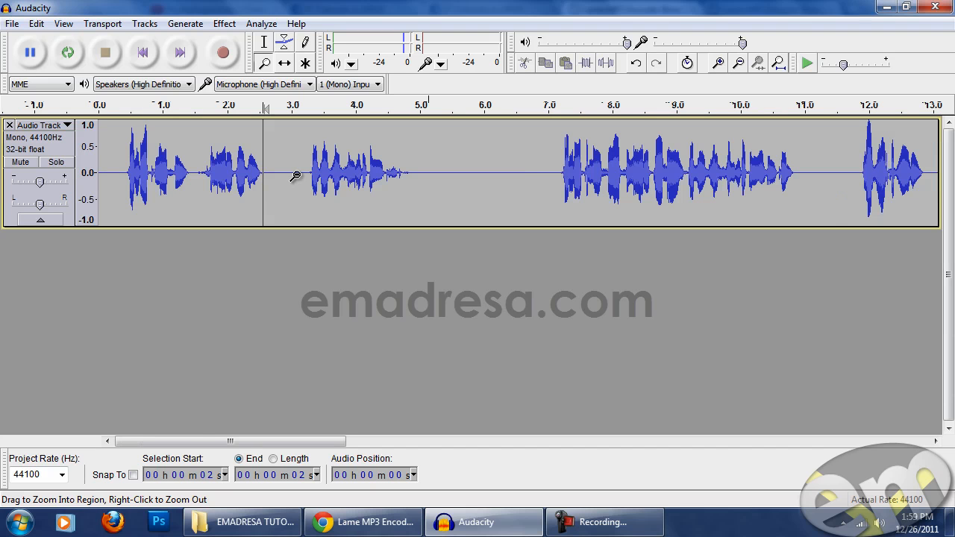
{"action": "left_click", "coordinate": [295, 176], "text": "shift"}
{"action": "left_click", "coordinate": [295, 176], "text": "shift"}
{"action": "left_click", "coordinate": [295, 176], "text": "shift"}
{"action": "left_click", "coordinate": [295, 176], "text": "shift"}
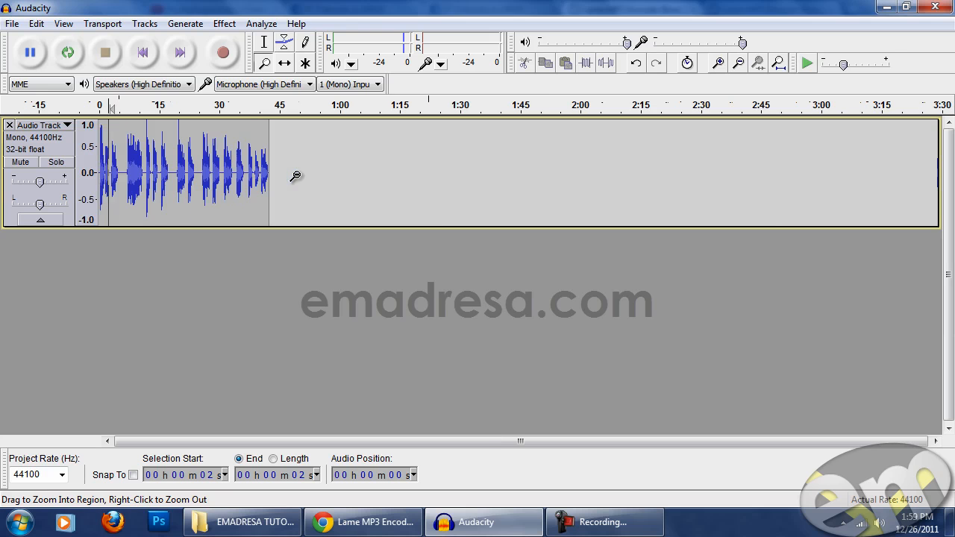
- Shift the audio clip later in time to start at about 8 seconds with the Time Shift tool, and reactivate the Selection tool
{"action": "left_click", "coordinate": [286, 65]}
{"action": "left_click_drag", "start_coordinate": [210, 163], "coordinate": [237, 160]}
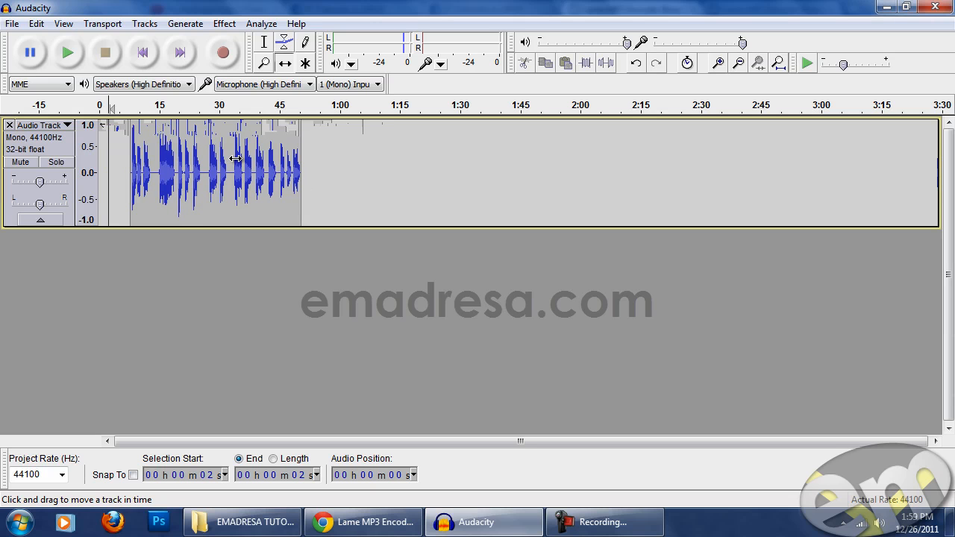
{"action": "left_click", "coordinate": [286, 43]}
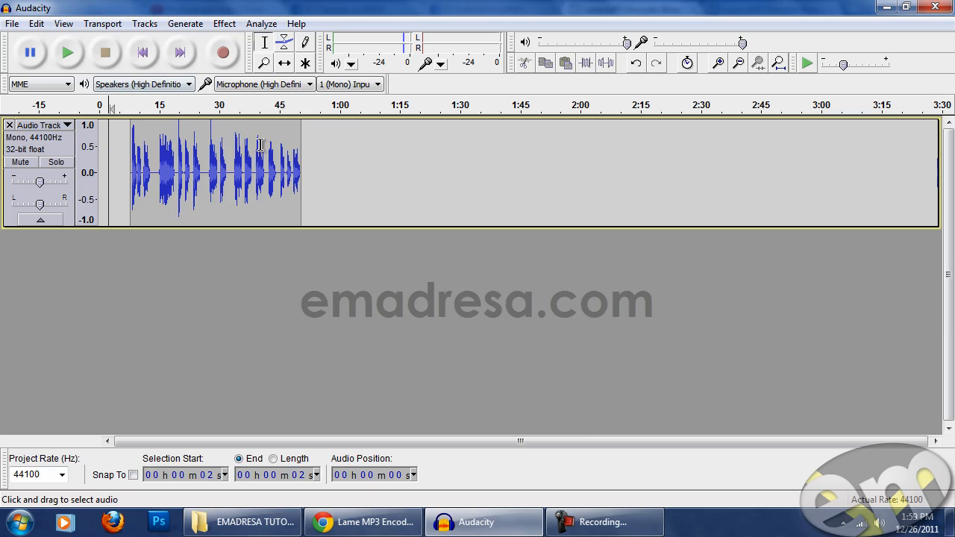
- Shift the audio clip back to the beginning of the timeline at 0 seconds with the Time Shift tool
{"action": "left_click", "coordinate": [263, 63]}
{"action": "left_click", "coordinate": [250, 161]}
{"action": "left_click", "coordinate": [252, 160]}
{"action": "left_click_drag", "start_coordinate": [500, 441], "coordinate": [216, 441]}
{"action": "left_click", "coordinate": [284, 63]}
{"action": "left_click_drag", "start_coordinate": [349, 173], "coordinate": [222, 174]}
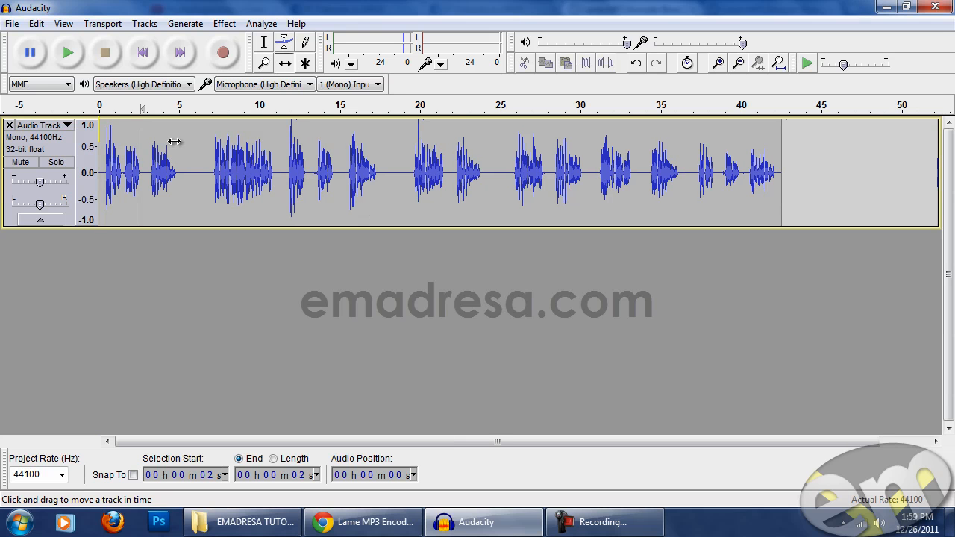
- Apply the Echo effect to the entire track with a 0.2-second delay time and 0.2 decay factor, and play the result
{"action": "left_click", "coordinate": [265, 64]}
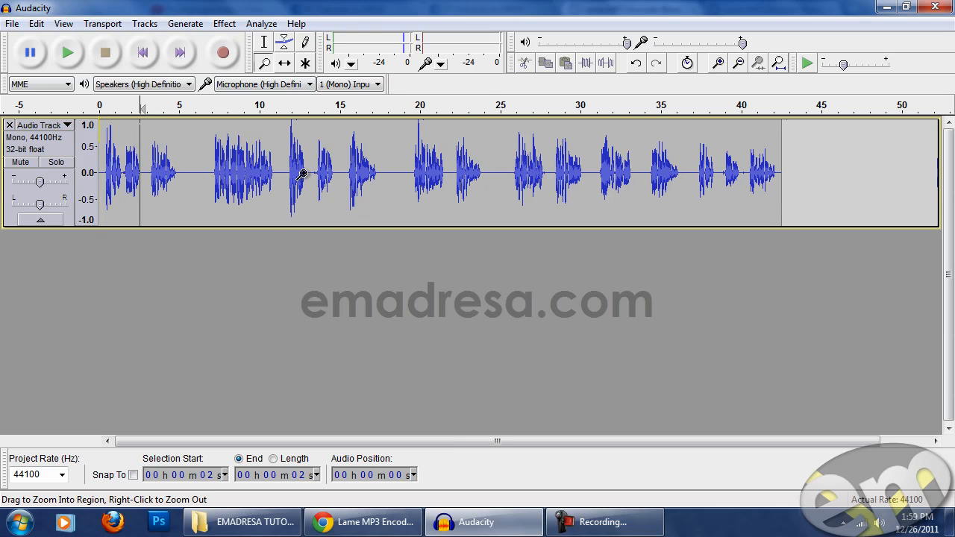
{"action": "left_click", "coordinate": [422, 173]}
{"action": "left_click_drag", "start_coordinate": [433, 443], "coordinate": [310, 443]}
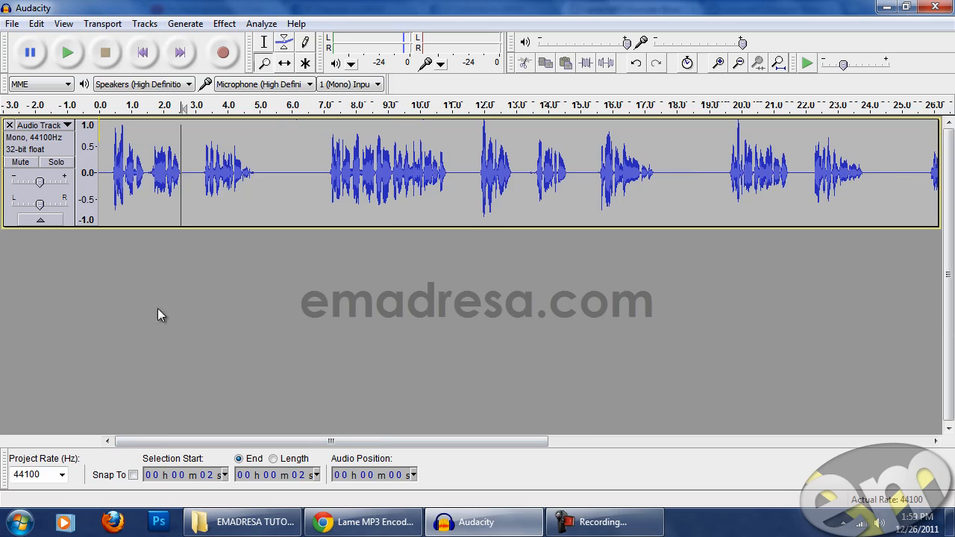
{"action": "left_click", "coordinate": [265, 45]}
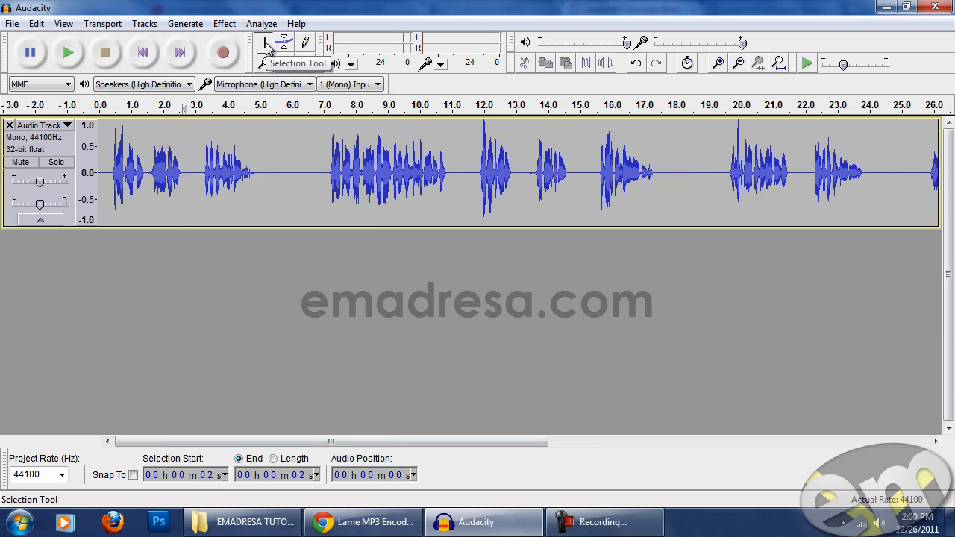
{"action": "key", "text": "ctrl+a"}
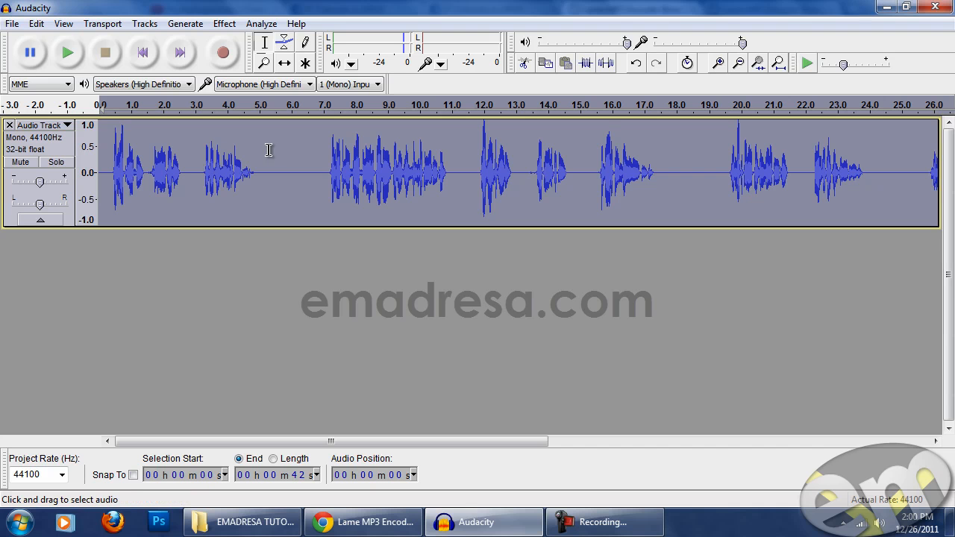
{"action": "left_click", "coordinate": [222, 25]}
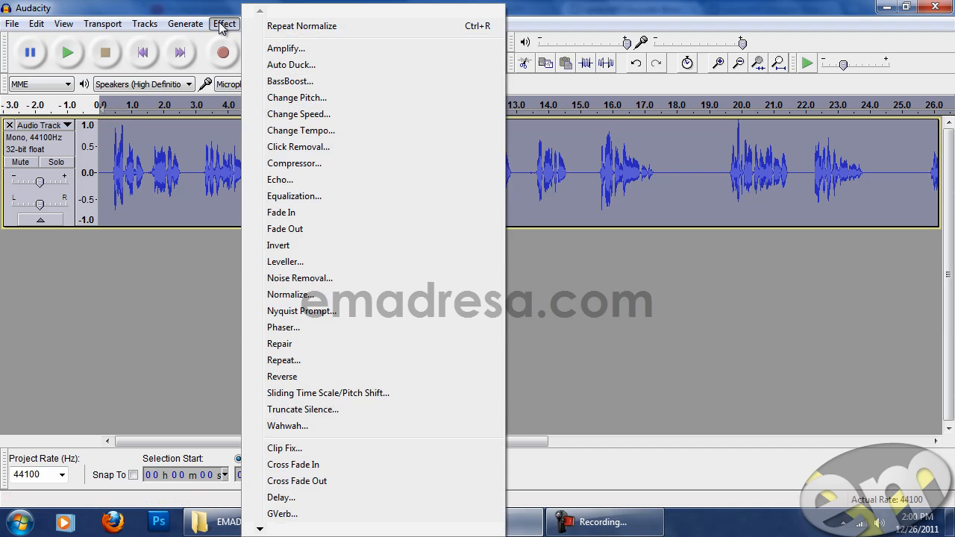
{"action": "left_click", "coordinate": [281, 179]}
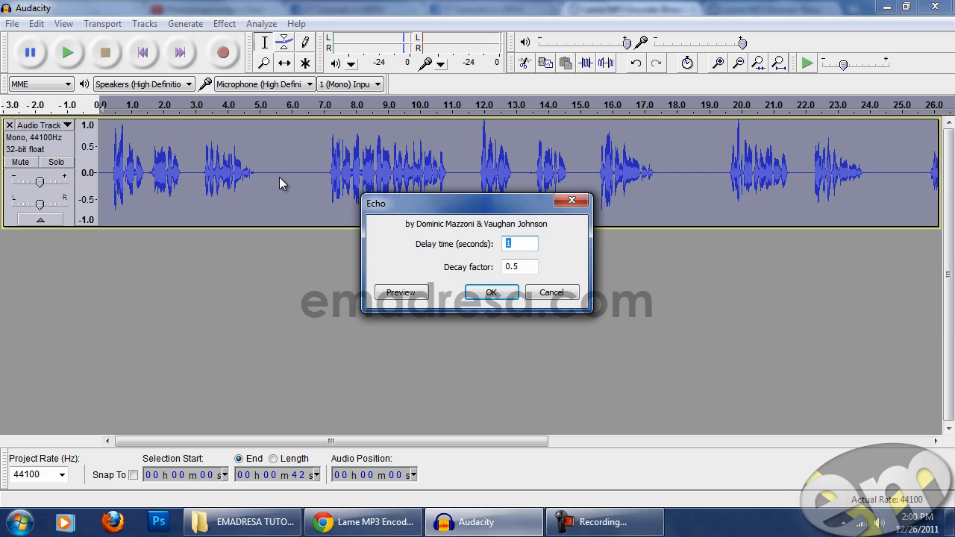
{"action": "type", "text": "0.2"}
{"action": "key", "text": "Tab"}
{"action": "key", "text": "Right"}
{"action": "key", "text": "BackSpace"}
{"action": "type", "text": "2"}
{"action": "left_click", "coordinate": [505, 292]}
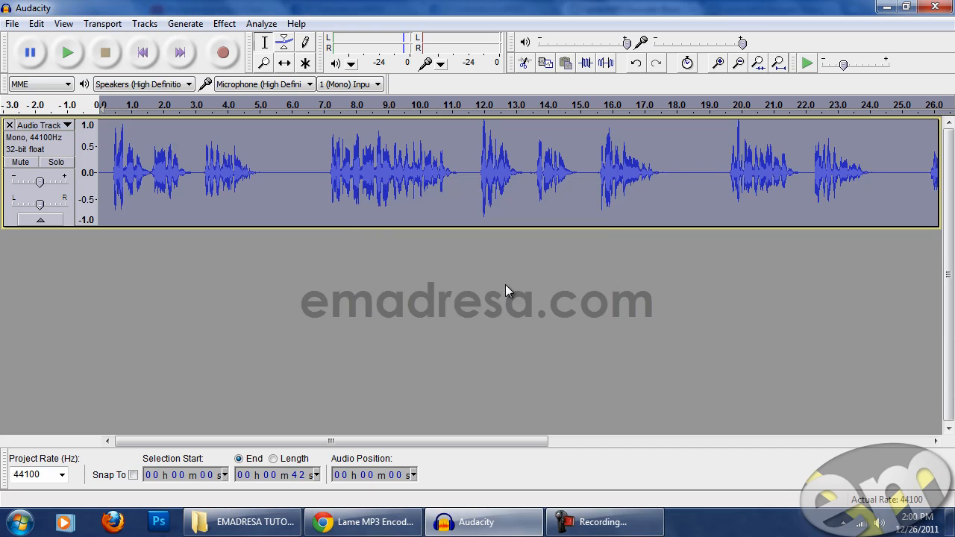
{"action": "left_click", "coordinate": [67, 54]}
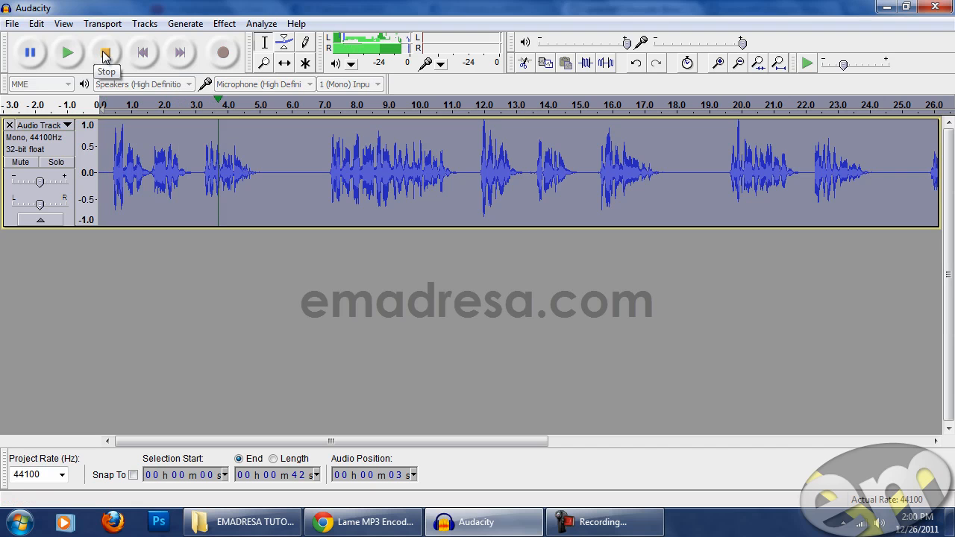
{"action": "left_click", "coordinate": [105, 54]}
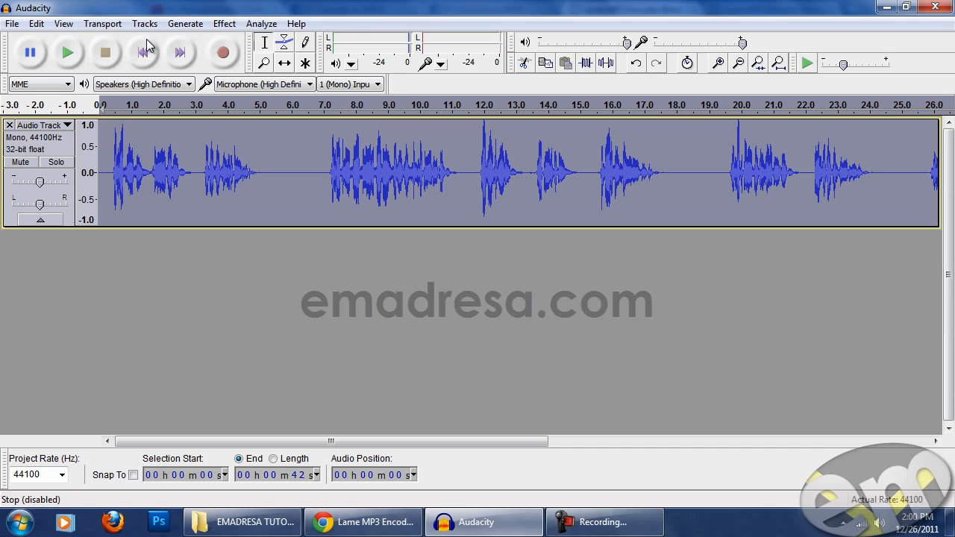
- Apply a regular Delay to the track with 6.0 dB decay, 0.50-second delay time and 5 echoes, and play the result
{"action": "left_click", "coordinate": [225, 23]}
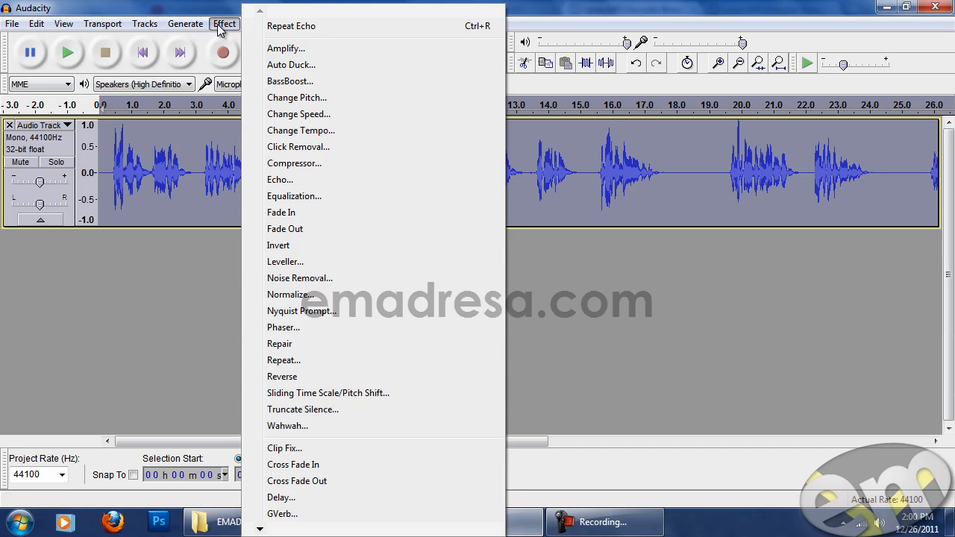
{"action": "left_click", "coordinate": [276, 499]}
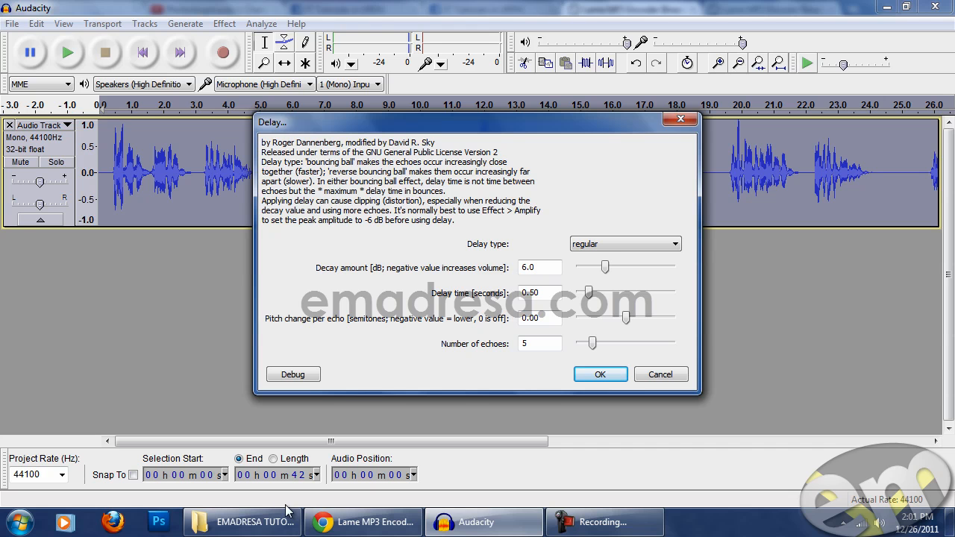
{"action": "left_click", "coordinate": [619, 379]}
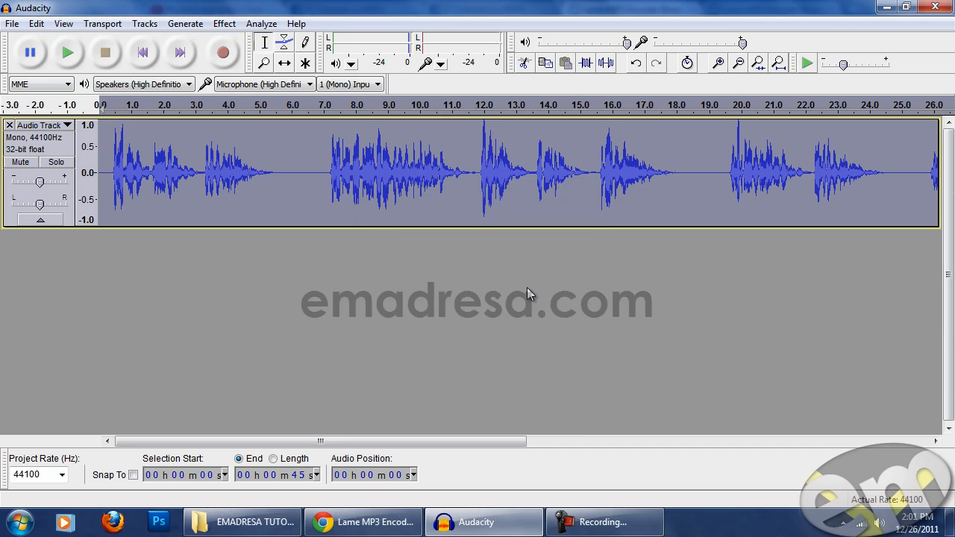
{"action": "left_click", "coordinate": [71, 52]}
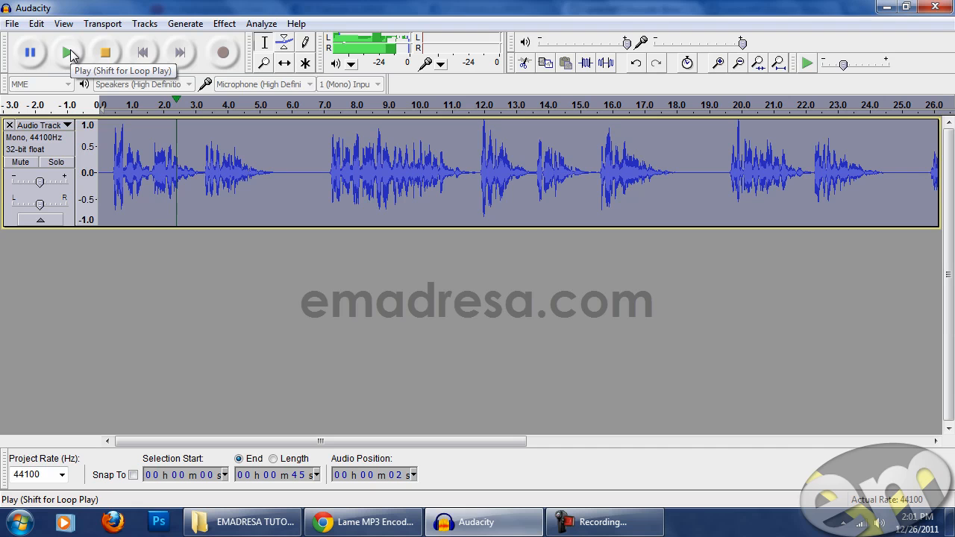
{"action": "left_click", "coordinate": [105, 54]}
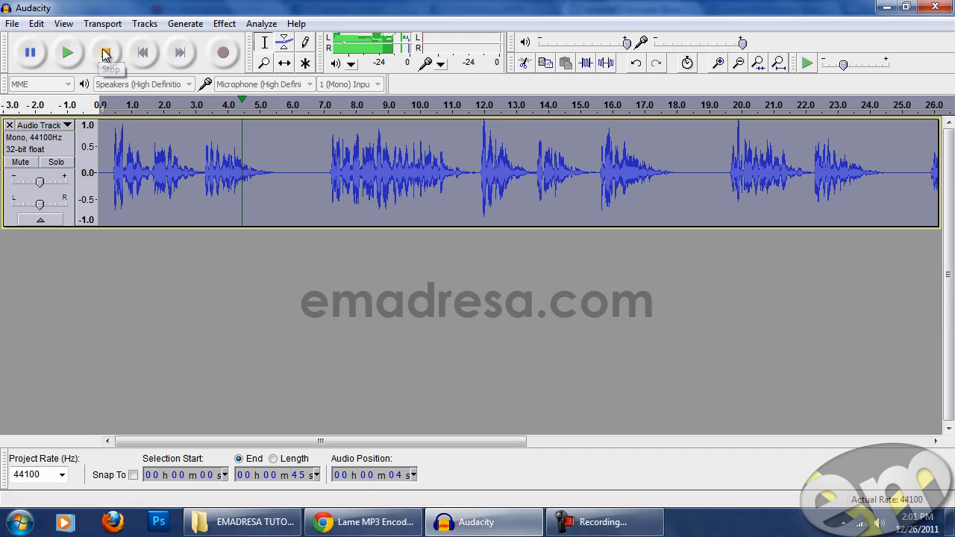
{"action": "left_click", "coordinate": [106, 54]}
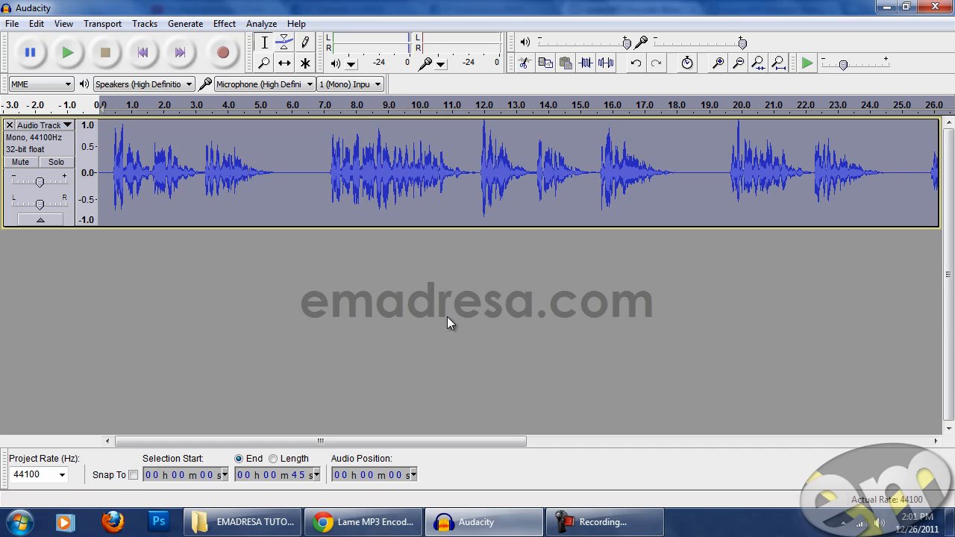
- Export the selected audio as an MP3 file named "Bas aik mafi" with the metadata left blank
{"action": "left_click", "coordinate": [12, 25]}
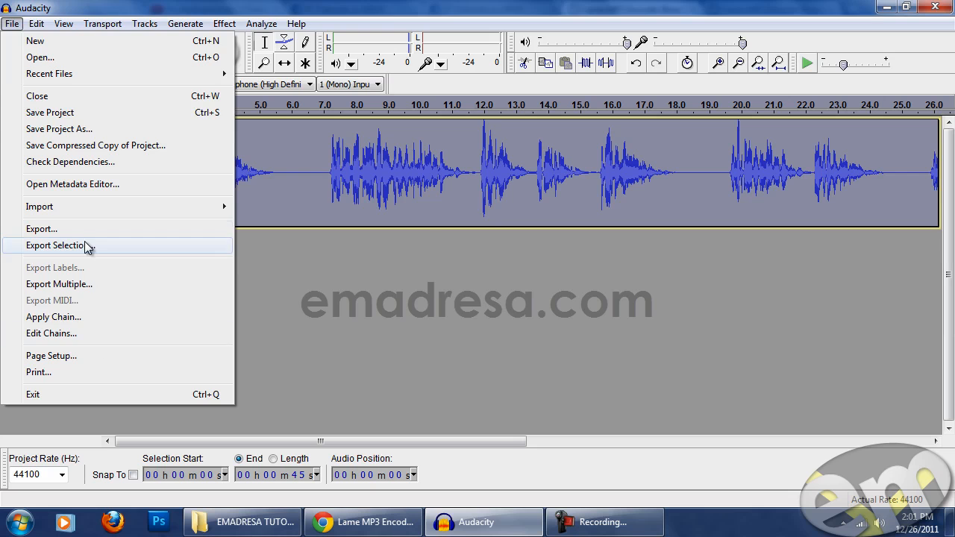
{"action": "left_click", "coordinate": [85, 245]}
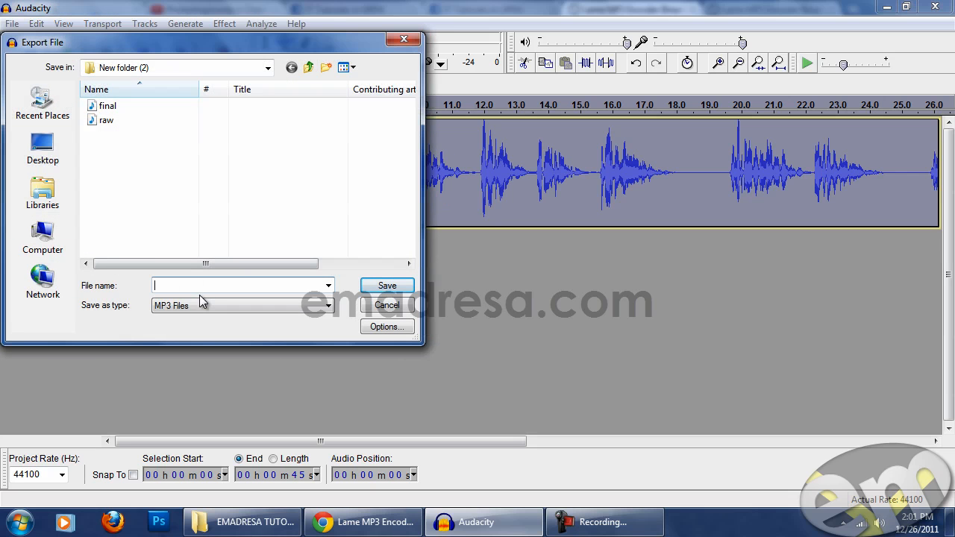
{"action": "type", "text": "Bas aik mafi"}
{"action": "left_click", "coordinate": [387, 286]}
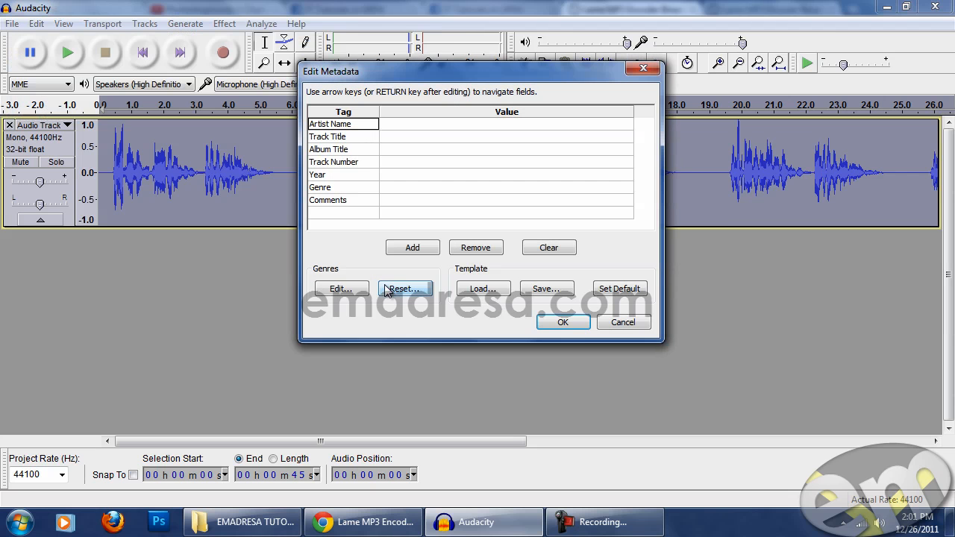
{"action": "left_click", "coordinate": [573, 324]}
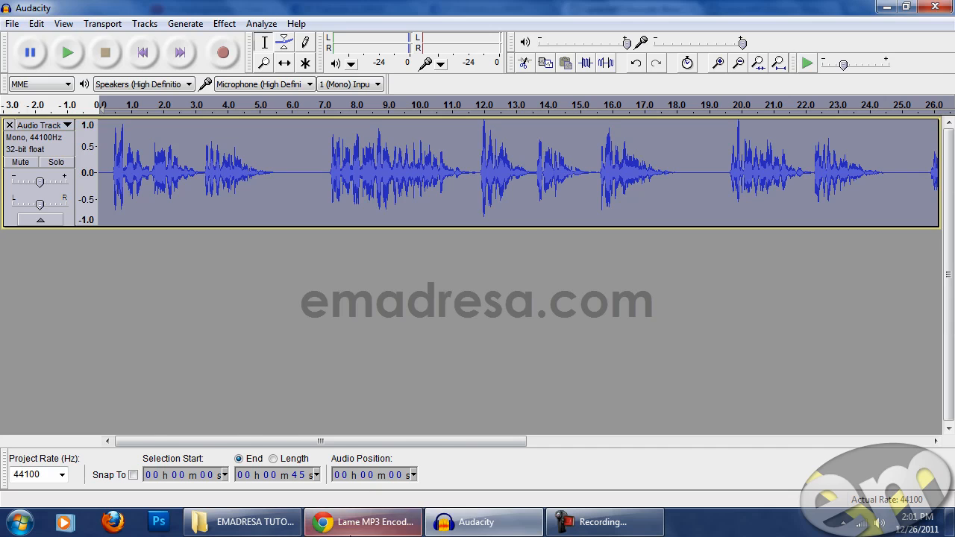
- Switch to Chrome to view the LAME library download page, and return to Audacity
{"action": "left_click", "coordinate": [359, 521]}
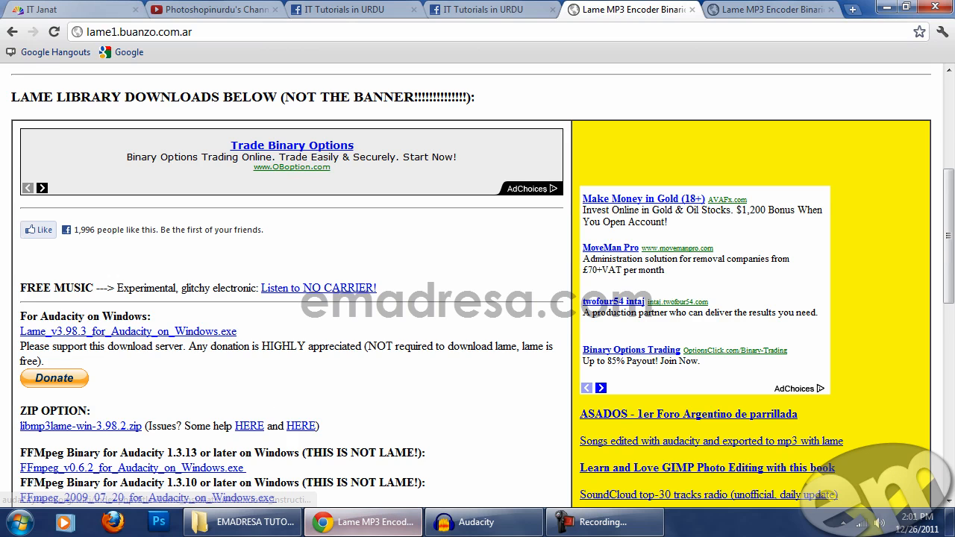
{"action": "mouse_move", "coordinate": [356, 534]}
{"action": "left_click", "coordinate": [469, 529]}
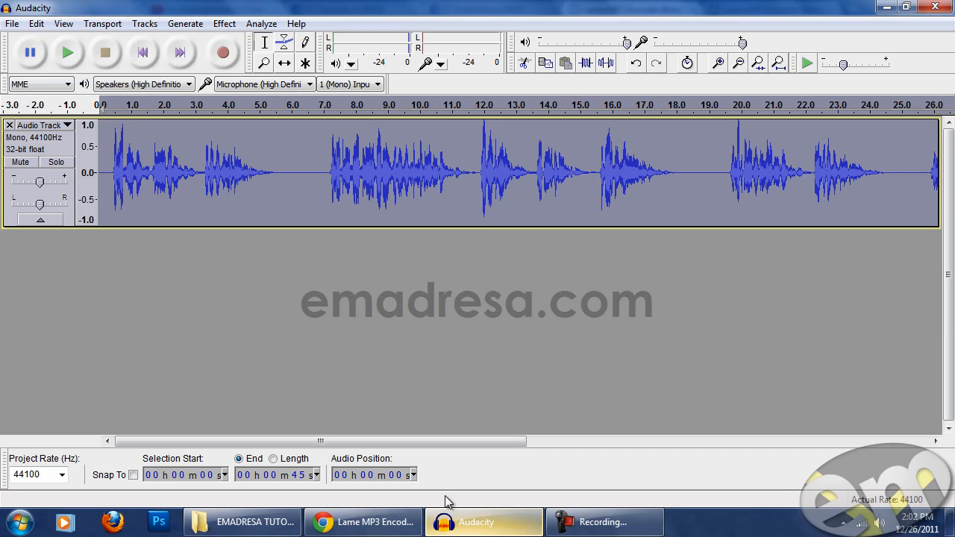
- Import the MP3 "Yanni - Whispers In The Dark" from the FFOutput folder as a background music track
{"action": "left_click", "coordinate": [10, 24]}
{"action": "mouse_move", "coordinate": [86, 205]}
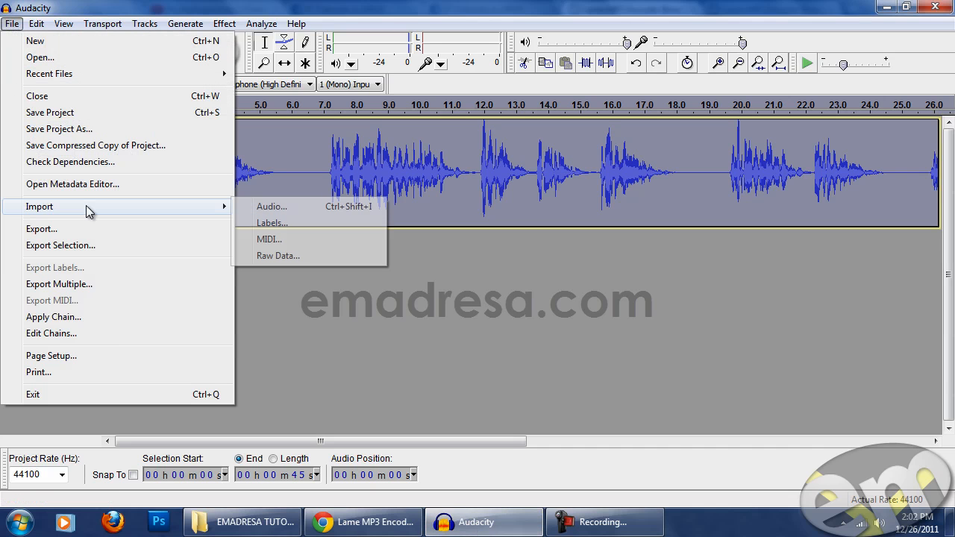
{"action": "left_click", "coordinate": [263, 210]}
{"action": "left_click", "coordinate": [107, 123]}
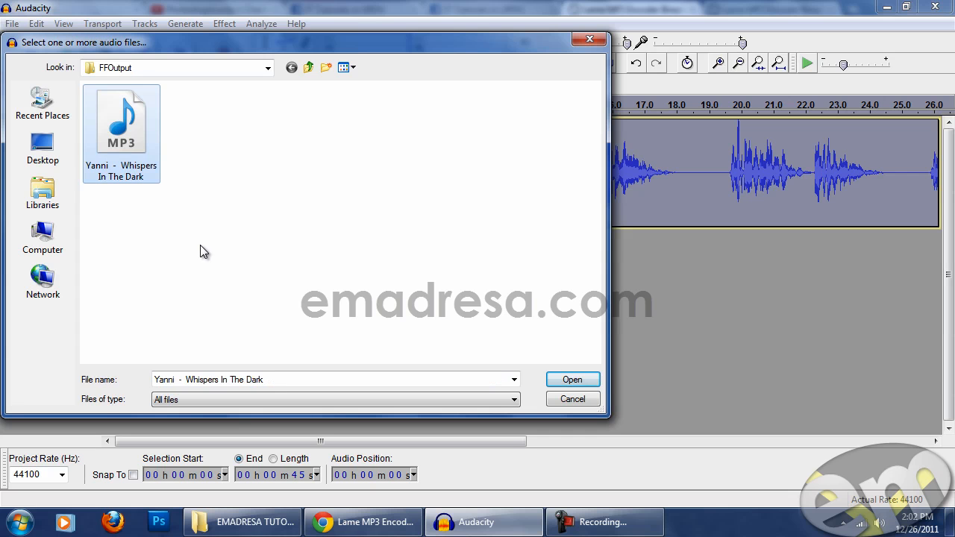
{"action": "left_click", "coordinate": [580, 380]}
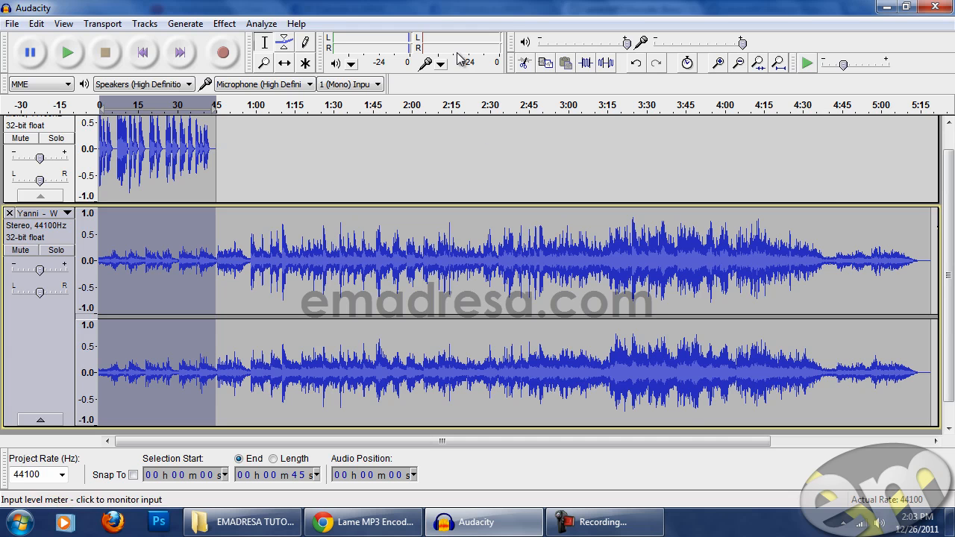
- Shift the voice clip later in time to start at about 33 seconds over the music
{"action": "left_click_drag", "start_coordinate": [154, 162], "coordinate": [241, 173]}
{"action": "scroll", "coordinate": [241, 172], "scroll_direction": "up", "scroll_amount": 1}
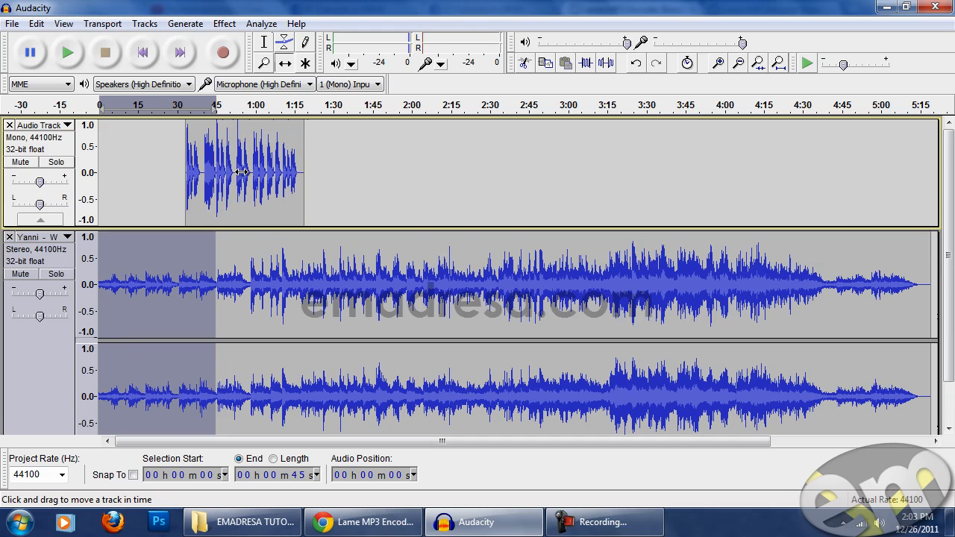
- Delete the music track's audio from about 1:26 to its end
{"action": "left_click", "coordinate": [264, 63]}
{"action": "right_click", "coordinate": [259, 154]}
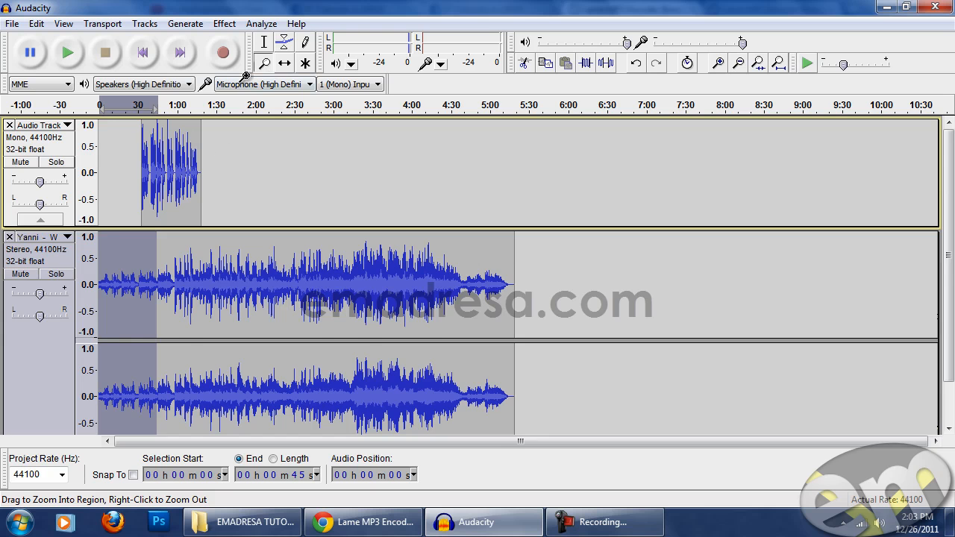
{"action": "left_click", "coordinate": [172, 259]}
{"action": "scroll", "coordinate": [190, 222], "scroll_direction": "down", "scroll_amount": 1}
{"action": "left_click", "coordinate": [188, 199]}
{"action": "left_click_drag", "start_coordinate": [472, 441], "coordinate": [359, 437]}
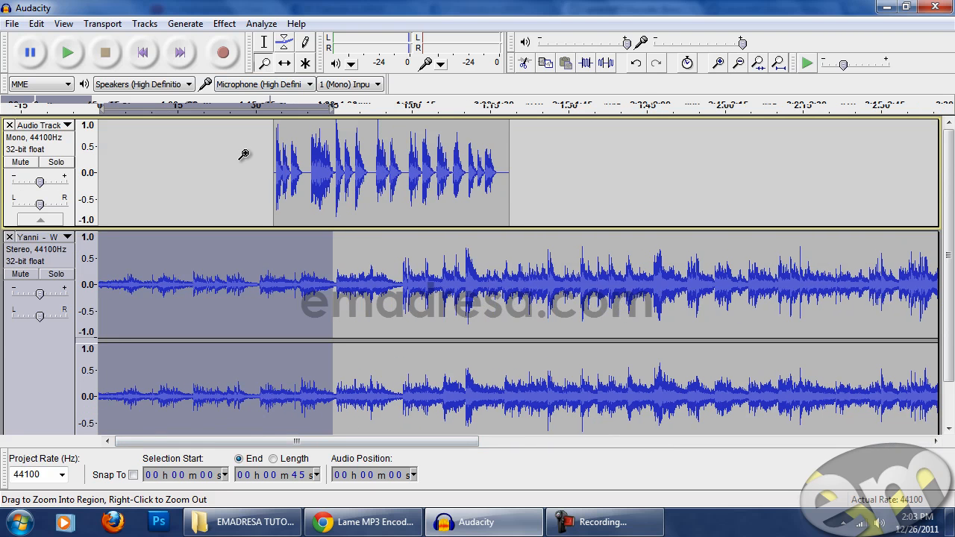
{"action": "left_click", "coordinate": [263, 43]}
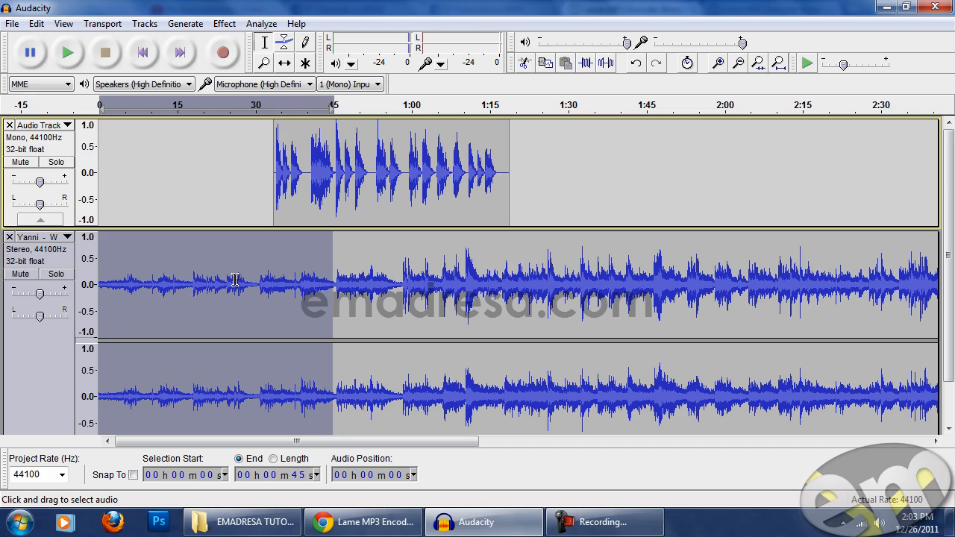
{"action": "left_click", "coordinate": [550, 273]}
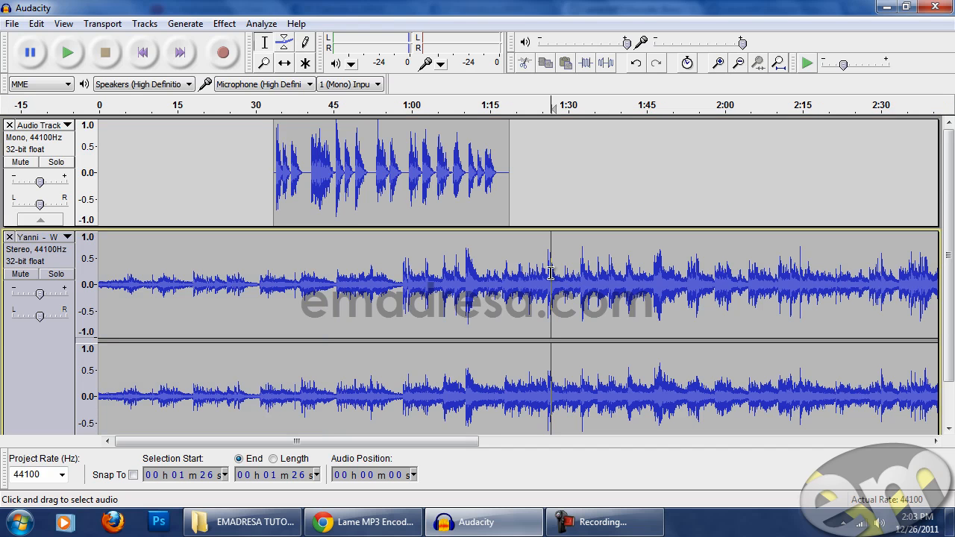
{"action": "left_click_drag", "start_coordinate": [550, 273], "coordinate": [757, 281]}
{"action": "scroll", "coordinate": [741, 284], "scroll_direction": "down", "scroll_amount": 1}
{"action": "key", "text": "Delete"}
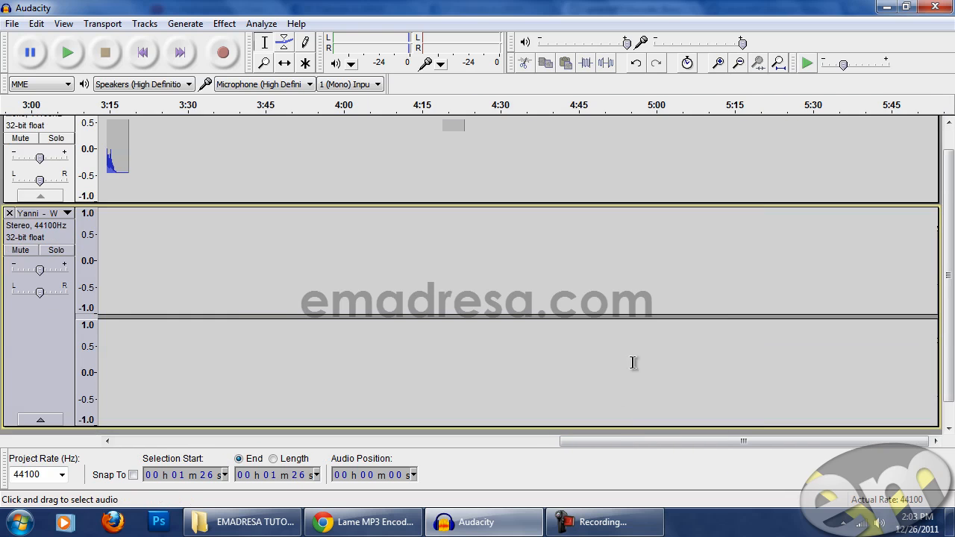
- Shift the voice clip slightly later with the Time Shift tool to start at about 37 seconds
{"action": "left_click_drag", "start_coordinate": [637, 442], "coordinate": [185, 442]}
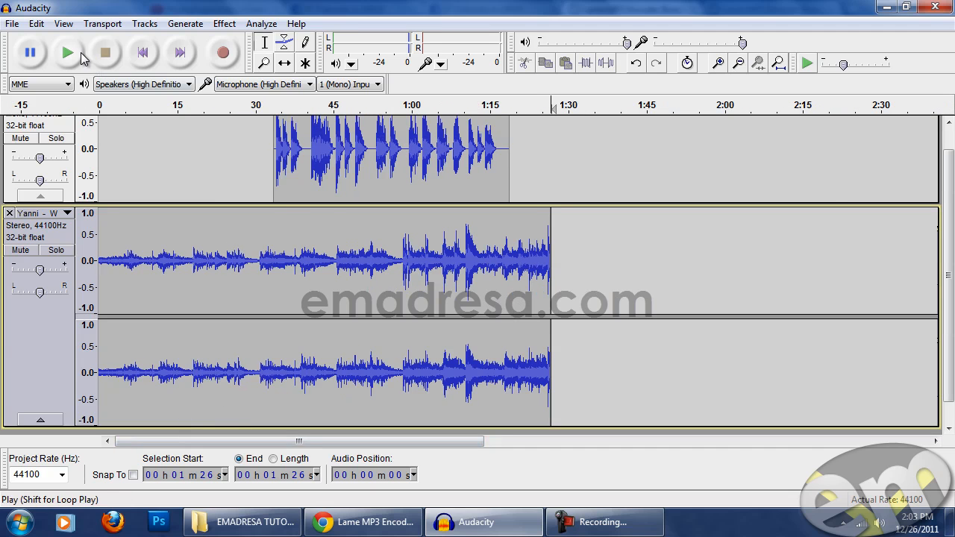
{"action": "left_click", "coordinate": [284, 65]}
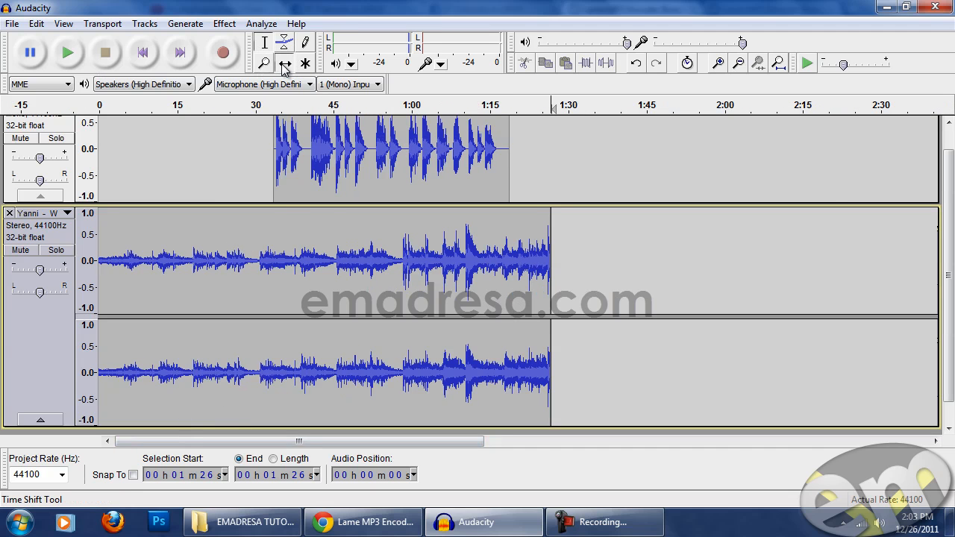
{"action": "left_click_drag", "start_coordinate": [385, 145], "coordinate": [400, 144]}
{"action": "scroll", "coordinate": [399, 144], "scroll_direction": "up", "scroll_amount": 1}
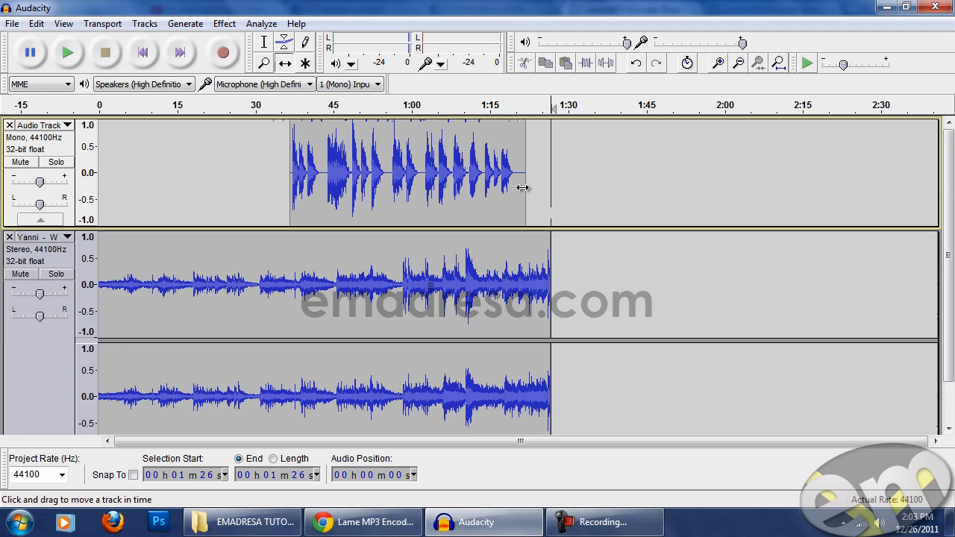
- Delete the first 31 seconds of the music track and shift the voice clip earlier to start at about 5 seconds
{"action": "left_click", "coordinate": [265, 42]}
{"action": "left_click_drag", "start_coordinate": [263, 286], "coordinate": [17, 281]}
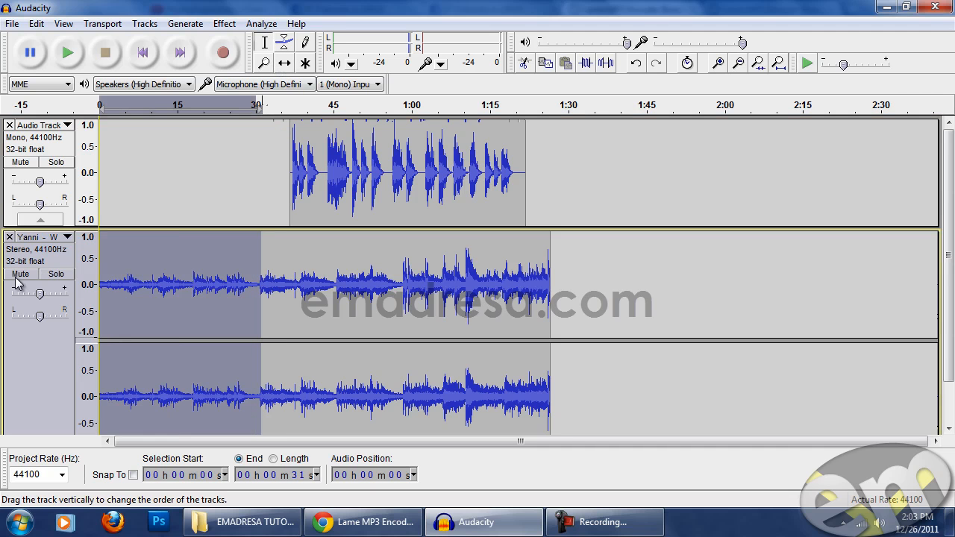
{"action": "key", "text": "Delete"}
{"action": "left_click", "coordinate": [284, 64]}
{"action": "left_click_drag", "start_coordinate": [398, 141], "coordinate": [232, 141]}
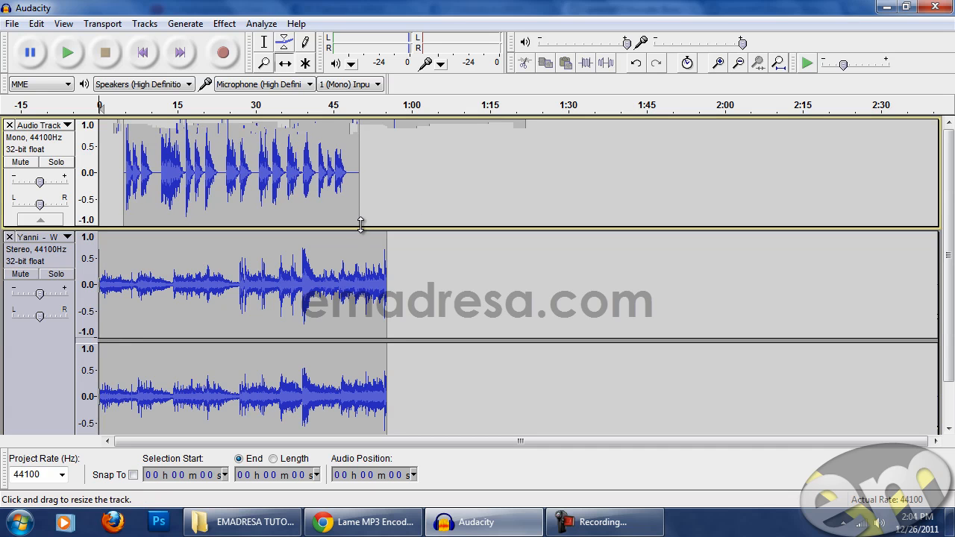
- Apply a Fade Out to the music track from about 50 seconds, where the voice clip ends, to its end at 55 seconds
{"action": "left_click", "coordinate": [264, 43]}
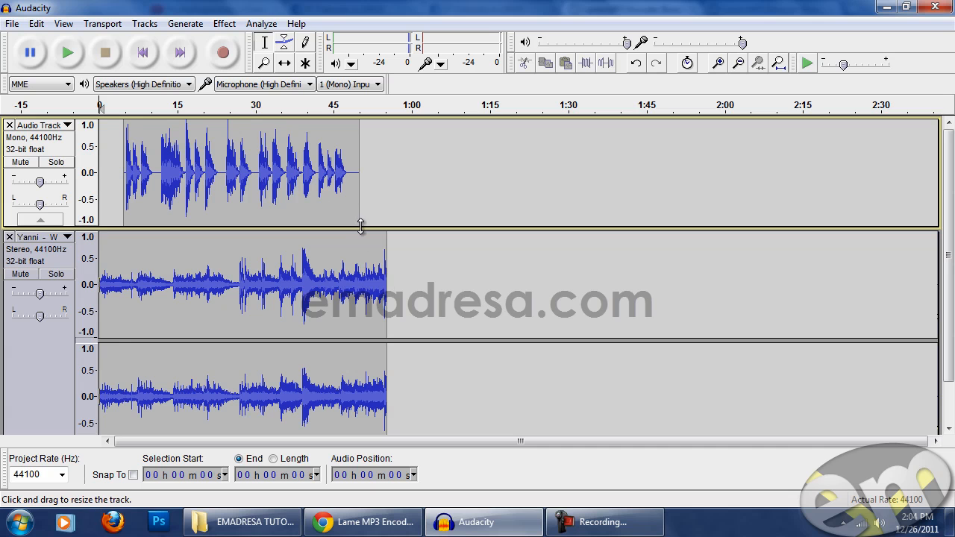
{"action": "left_click_drag", "start_coordinate": [360, 225], "coordinate": [387, 233]}
{"action": "scroll", "coordinate": [448, 313], "scroll_direction": "down", "scroll_amount": 1}
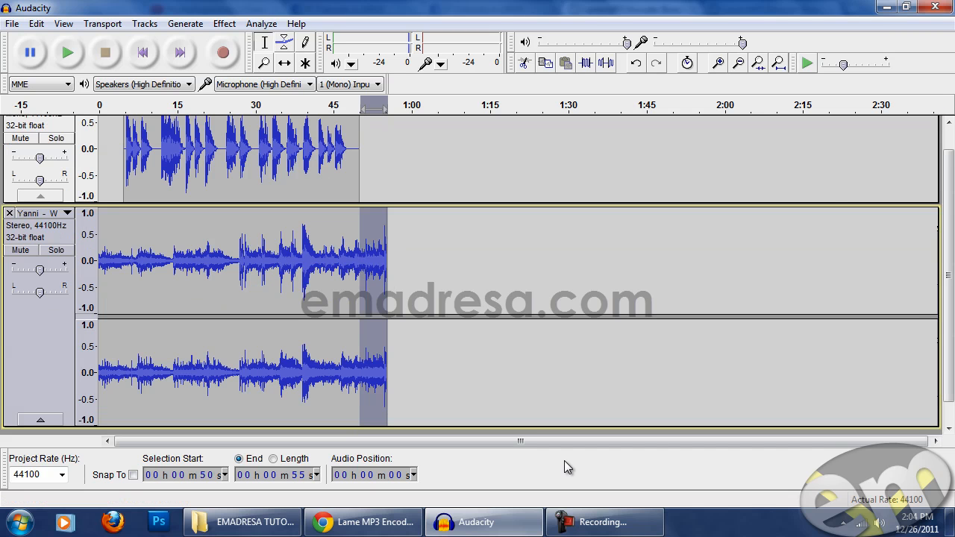
{"action": "left_click", "coordinate": [225, 23]}
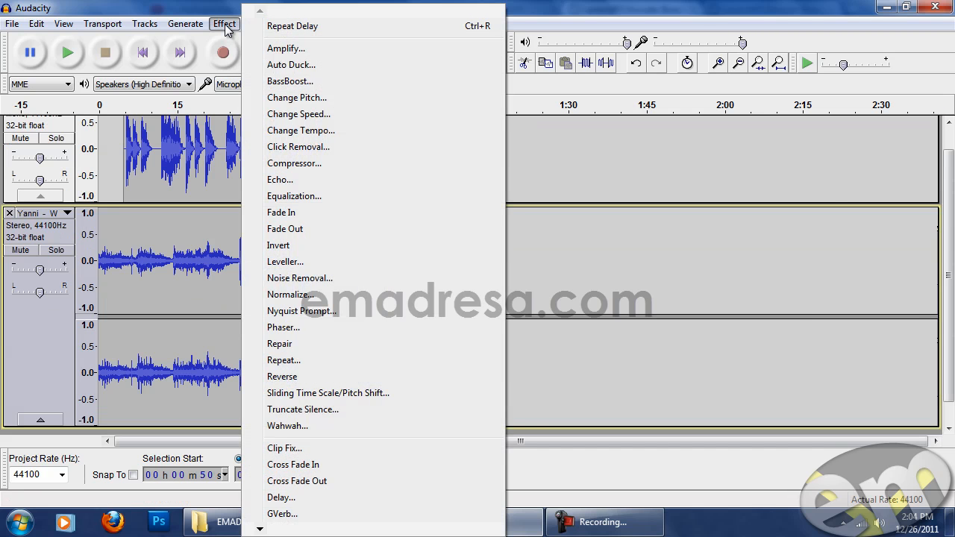
{"action": "left_click", "coordinate": [303, 229]}
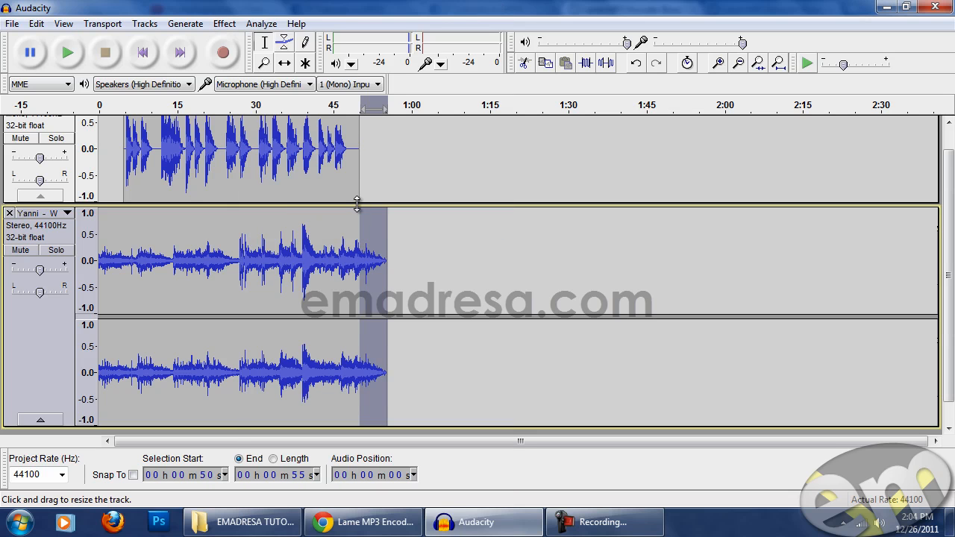
{"action": "scroll", "coordinate": [358, 223], "scroll_direction": "up", "scroll_amount": 1}
{"action": "left_click_drag", "start_coordinate": [359, 240], "coordinate": [386, 243]}
{"action": "scroll", "coordinate": [387, 243], "scroll_direction": "down", "scroll_amount": 1}
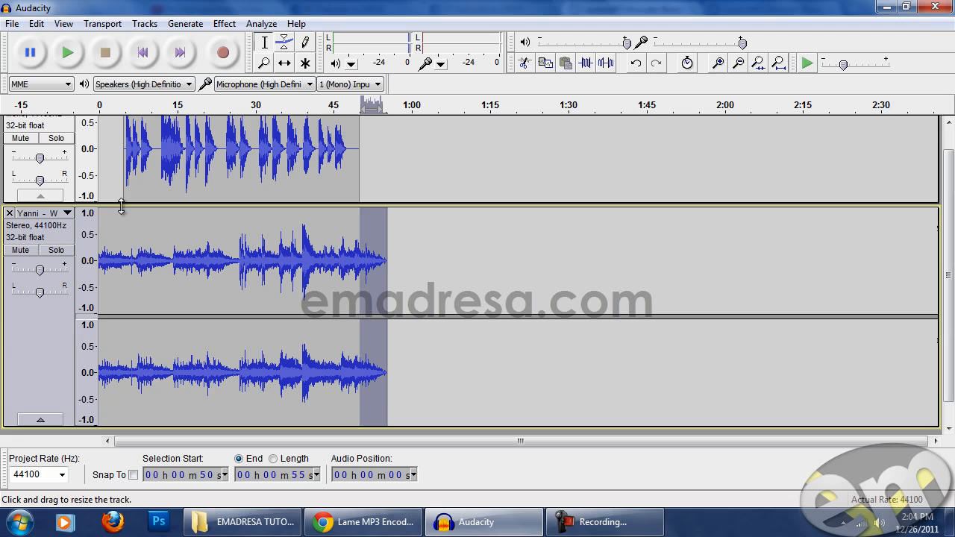
- Apply a Fade In to the first 5 seconds of the music track, up to where the voice clip starts
{"action": "left_click_drag", "start_coordinate": [124, 211], "coordinate": [93, 207]}
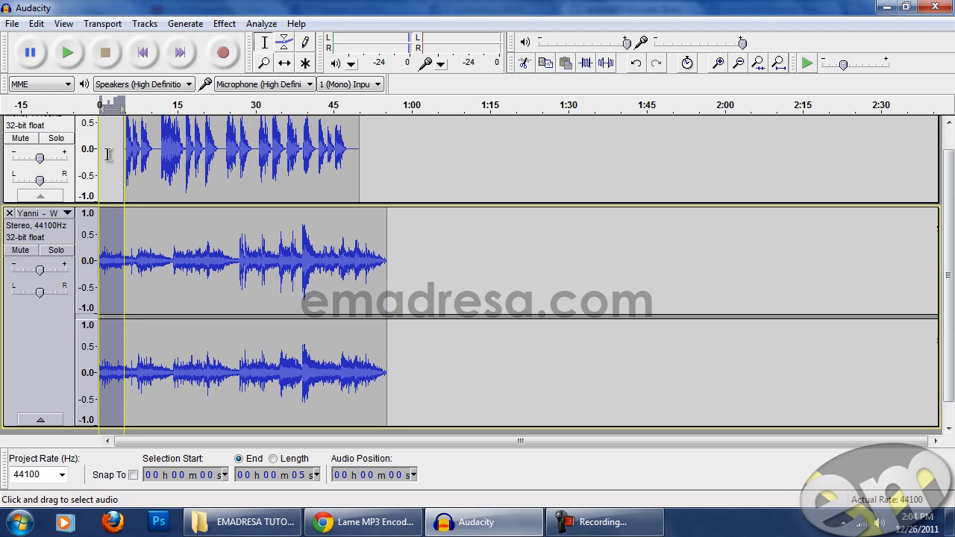
{"action": "left_click", "coordinate": [222, 24]}
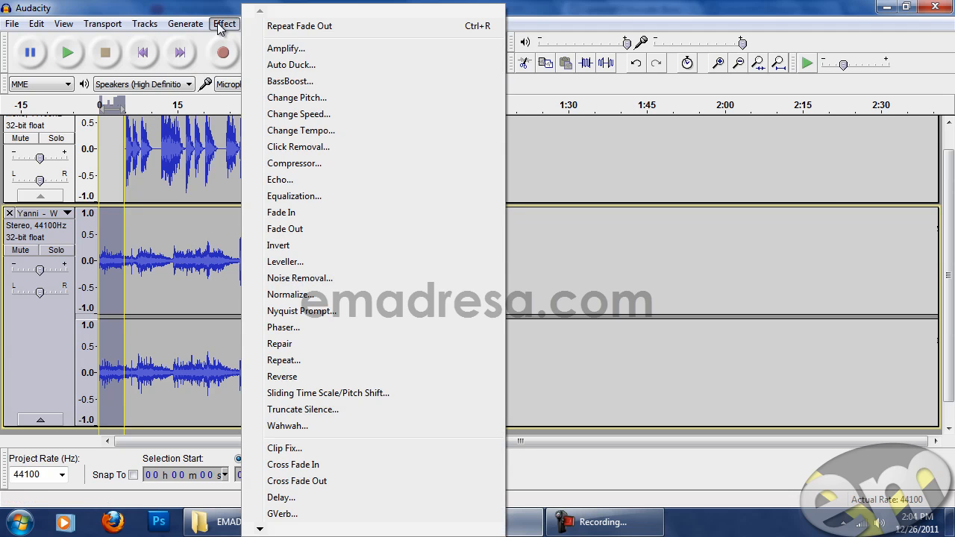
{"action": "left_click", "coordinate": [304, 214]}
{"action": "left_click", "coordinate": [269, 257]}
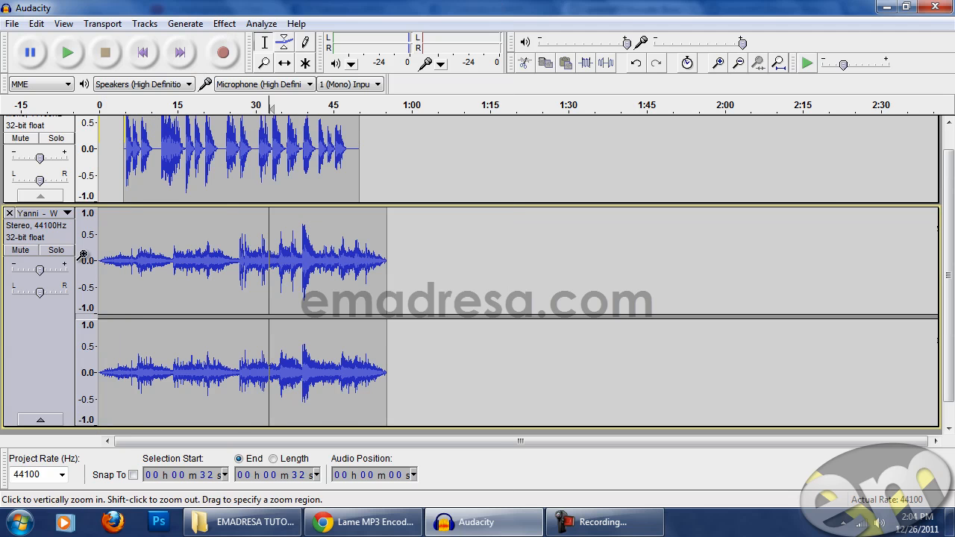
- Play the mix from the beginning to check the music's fade-in, then stop playback
{"action": "scroll", "coordinate": [138, 269], "scroll_direction": "up", "scroll_amount": 1}
{"action": "left_click", "coordinate": [102, 274]}
{"action": "scroll", "coordinate": [112, 276], "scroll_direction": "down", "scroll_amount": 1}
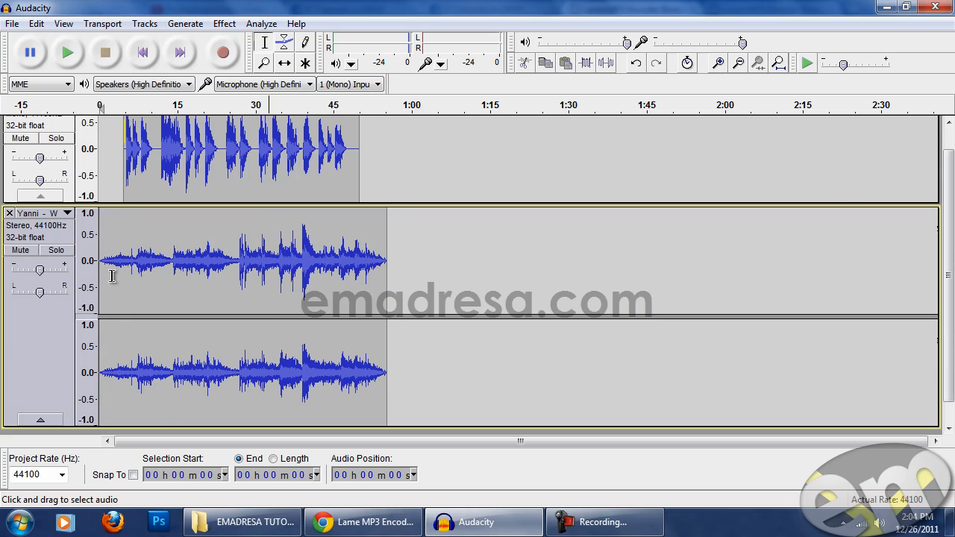
{"action": "left_click", "coordinate": [67, 54]}
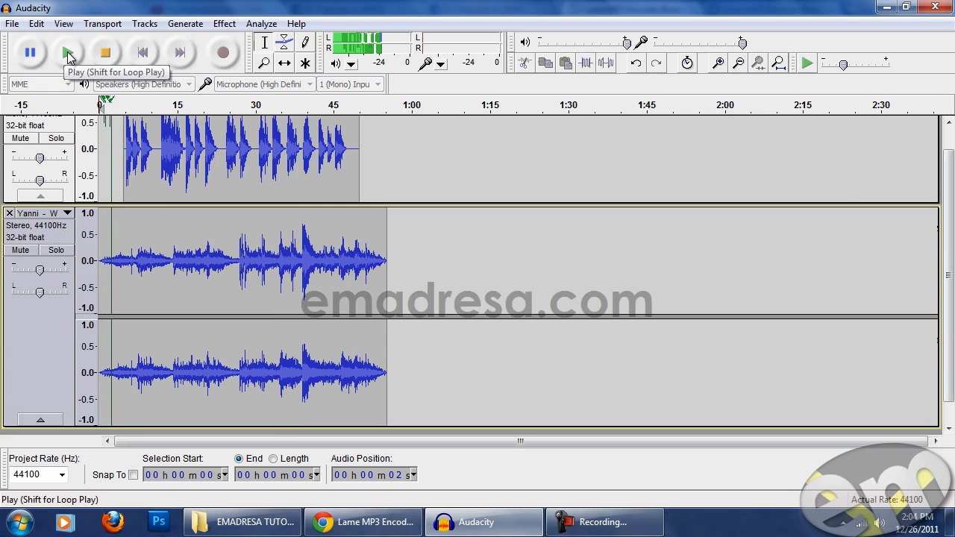
{"action": "left_click", "coordinate": [114, 56]}
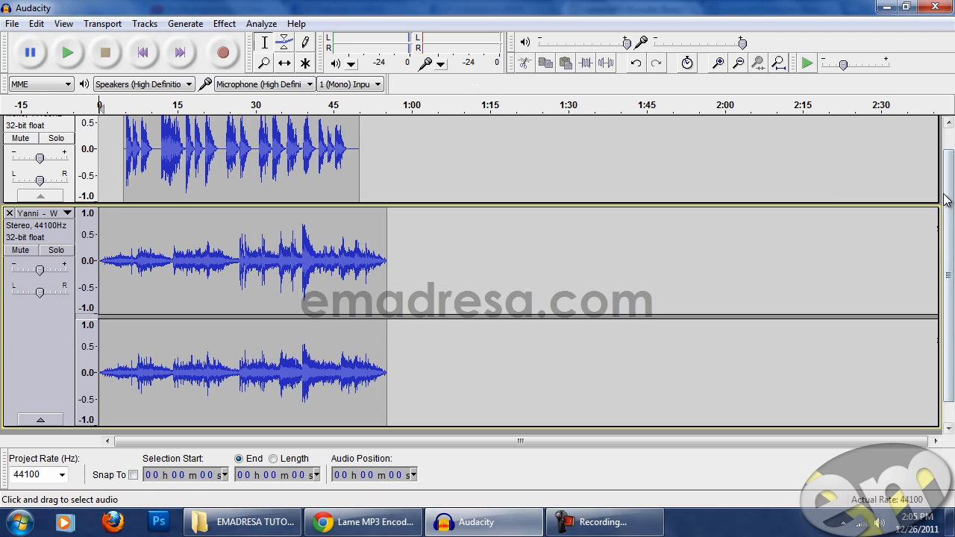
- Raise the voice track's gain slightly and play the mix from the beginning to check the voice level against the music
{"action": "left_click_drag", "start_coordinate": [947, 196], "coordinate": [949, 149]}
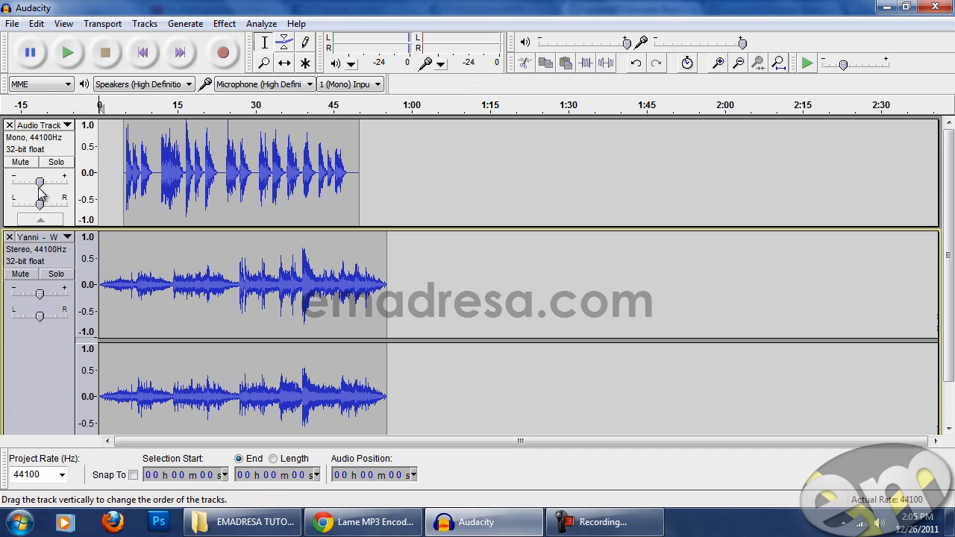
{"action": "mouse_move", "coordinate": [41, 183]}
{"action": "left_click_drag", "start_coordinate": [40, 181], "coordinate": [46, 182]}
{"action": "left_click", "coordinate": [102, 158]}
{"action": "left_click", "coordinate": [68, 52]}
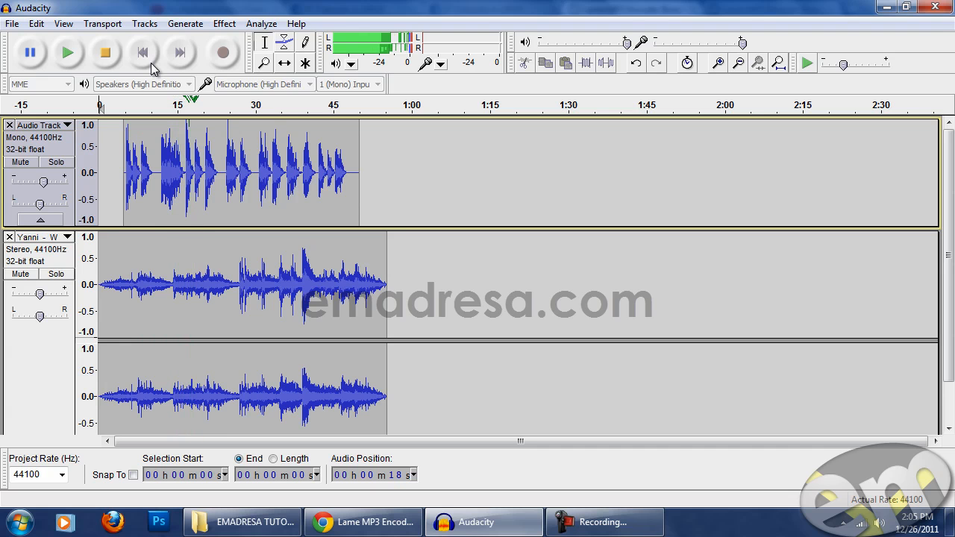
{"action": "left_click", "coordinate": [99, 53]}
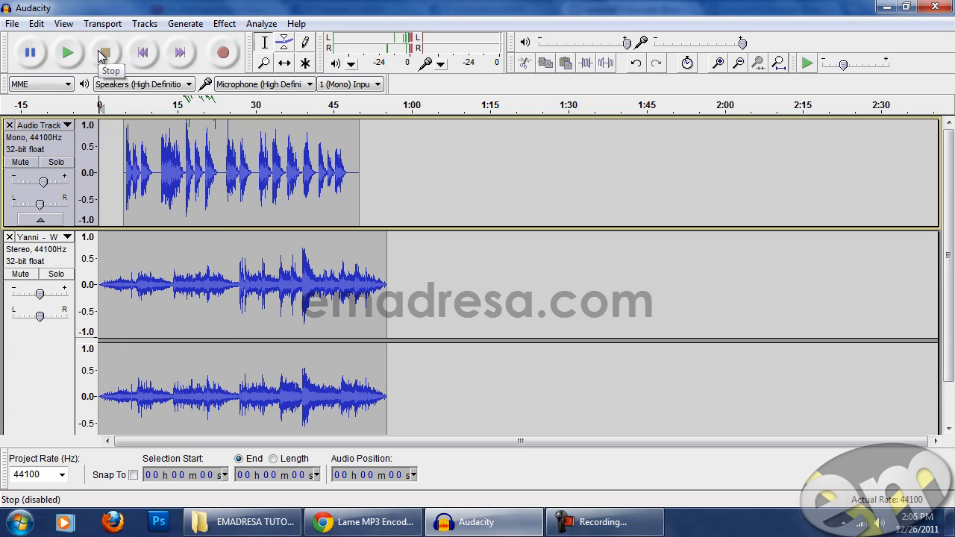